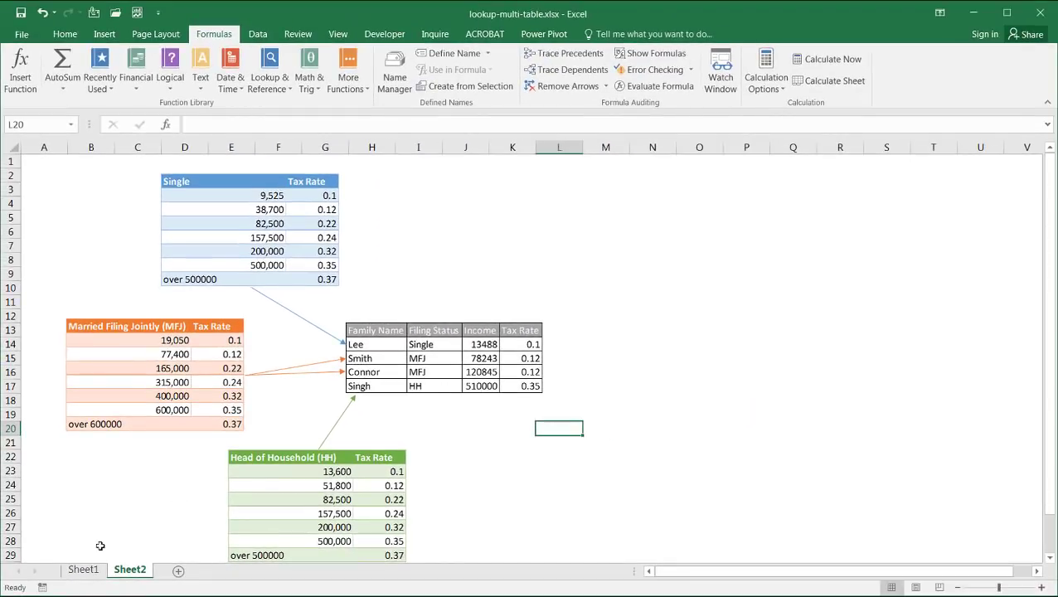
Step: Switch to Sheet1, showing the Family Name lookup table beside the three tax tables
{"action": "left_click", "coordinate": [83, 570]}
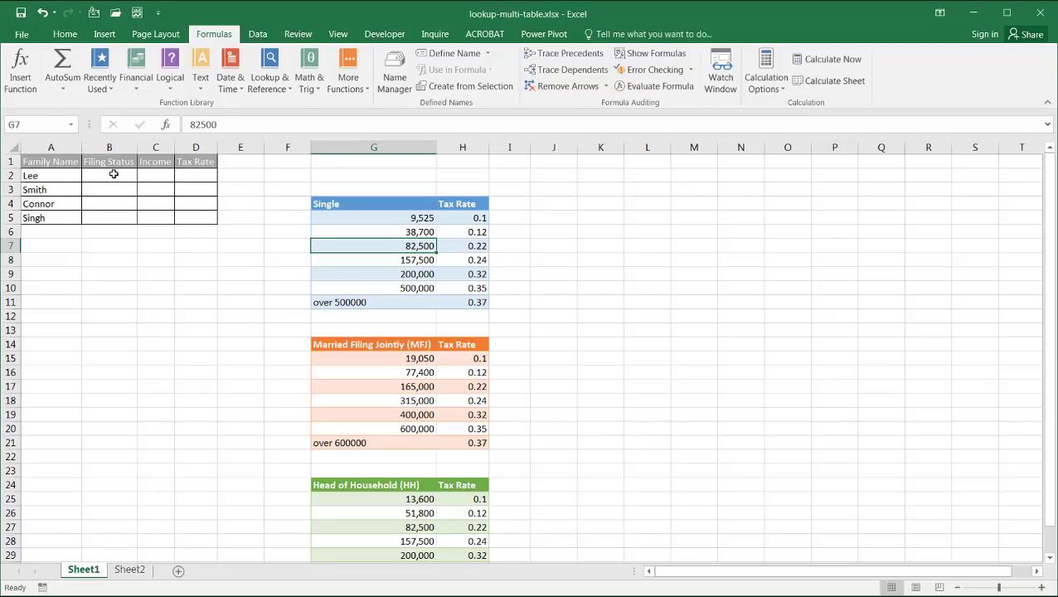
Step: Enter filing statuses MFJ, Single, HH and Single in B2:B5 after checking Sheet2's example
{"action": "left_click", "coordinate": [114, 174]}
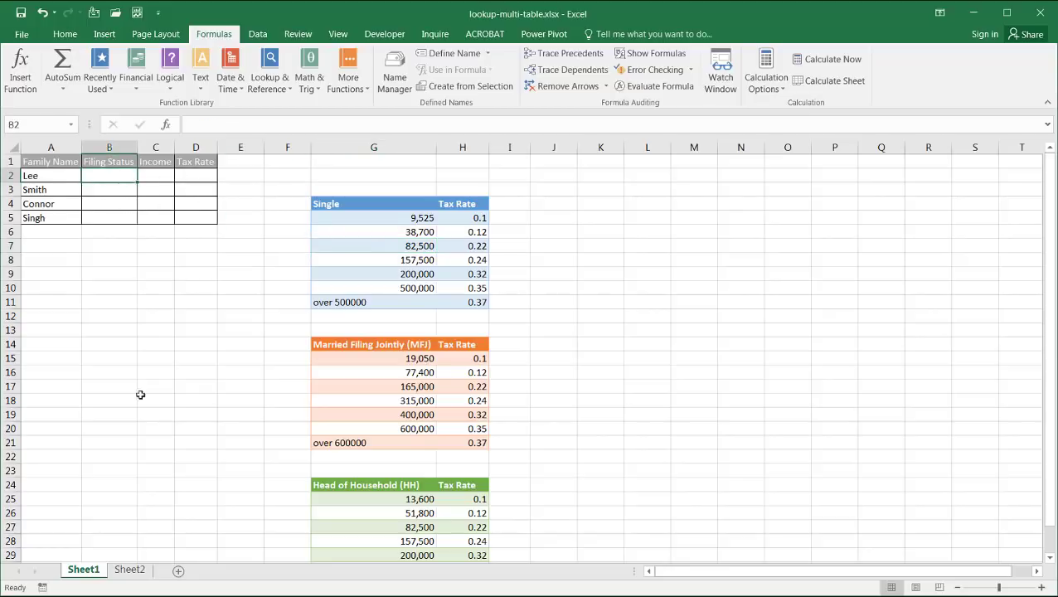
{"action": "left_click", "coordinate": [130, 570]}
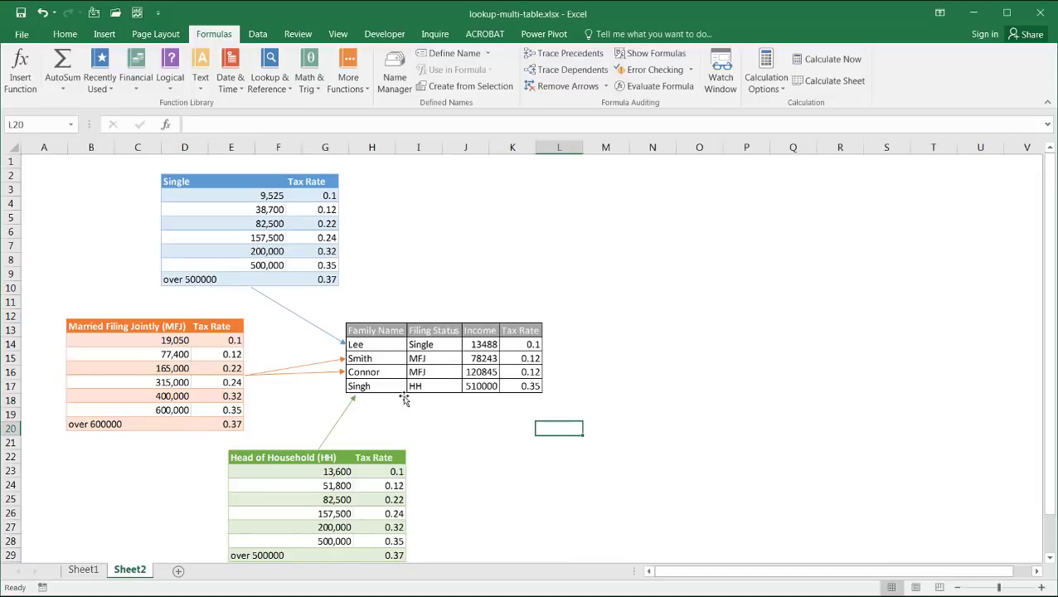
{"action": "left_click", "coordinate": [83, 571]}
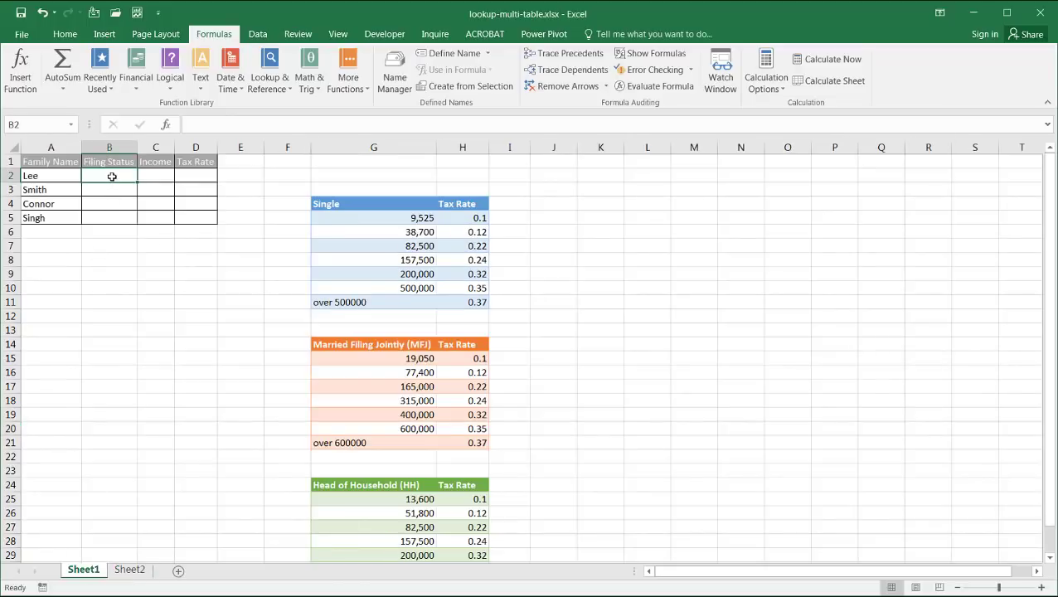
{"action": "type", "text": "MFJ"}
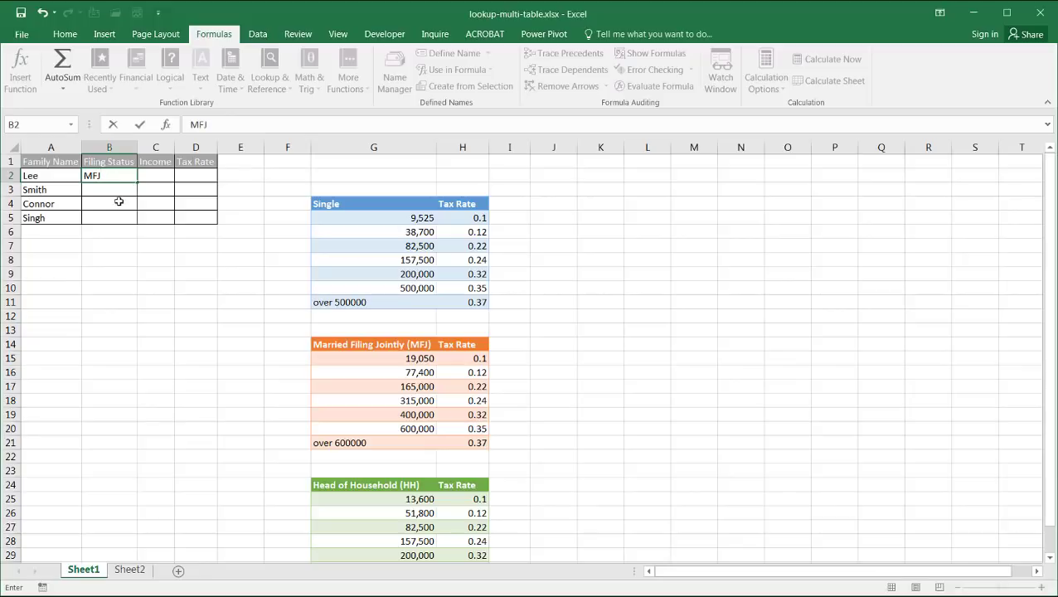
{"action": "key", "text": "Return"}
{"action": "type", "text": "Sin"}
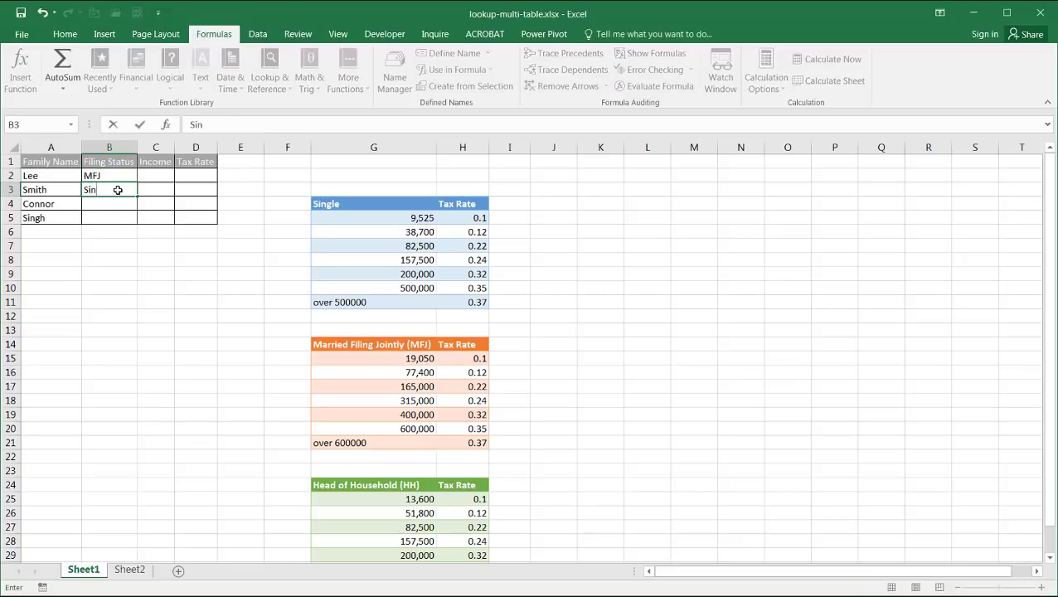
{"action": "type", "text": "gle"}
{"action": "key", "text": "Return"}
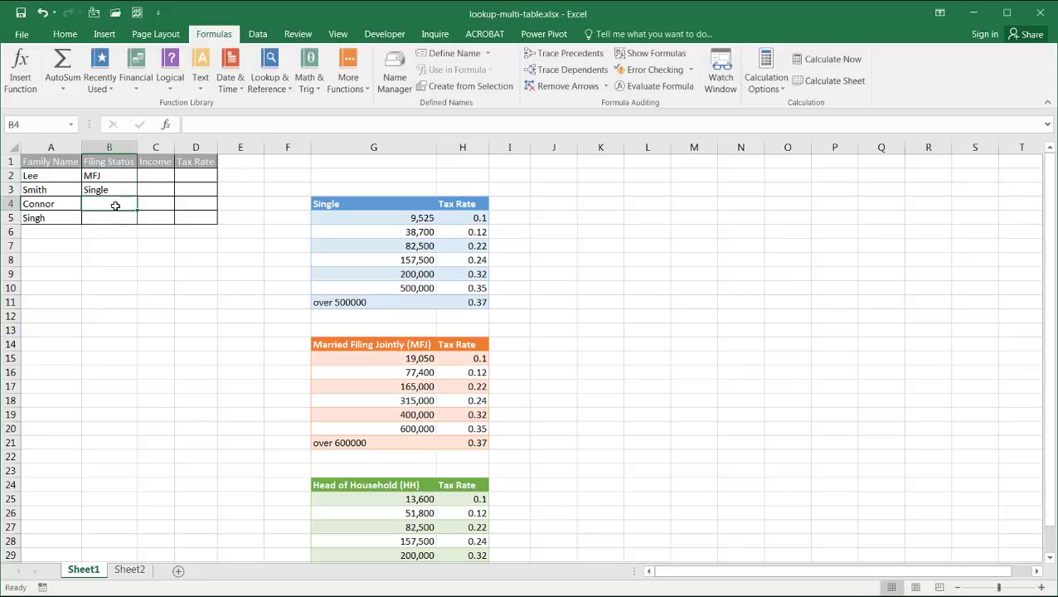
{"action": "type", "text": "HH"}
{"action": "key", "text": "Return"}
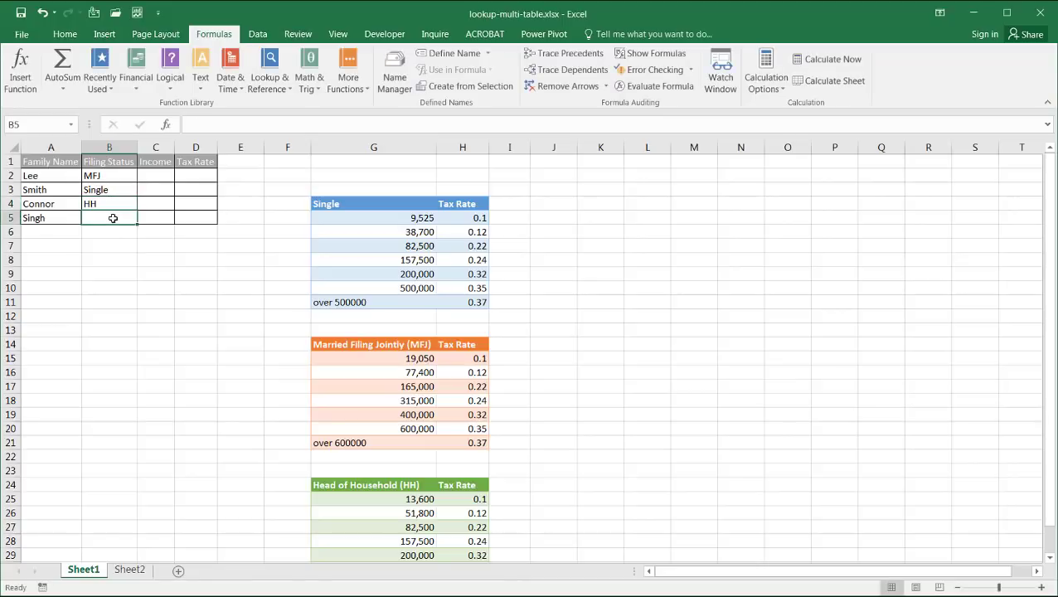
{"action": "type", "text": "Single"}
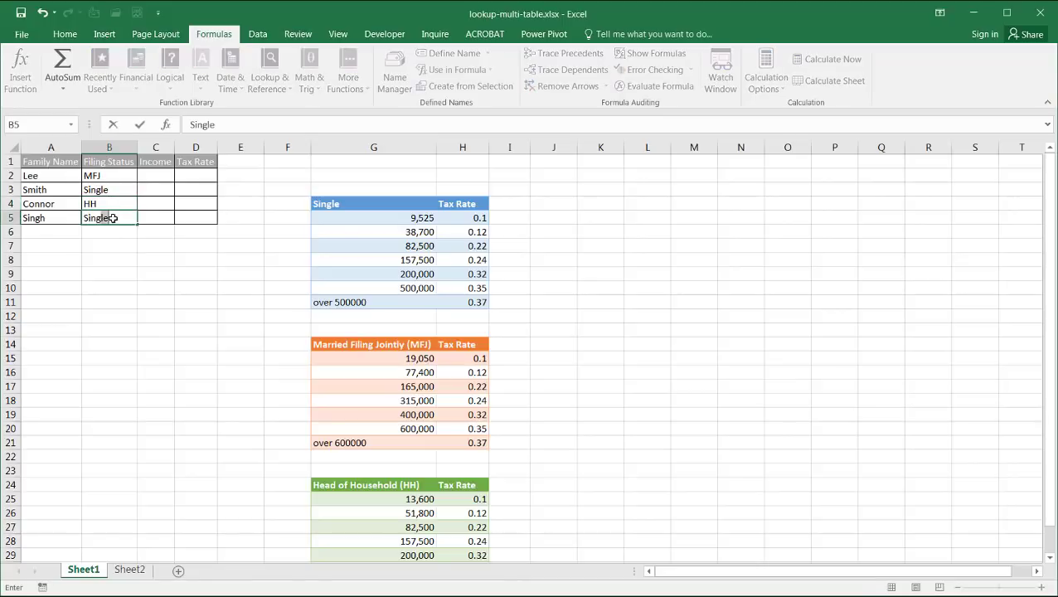
{"action": "left_click", "coordinate": [150, 251]}
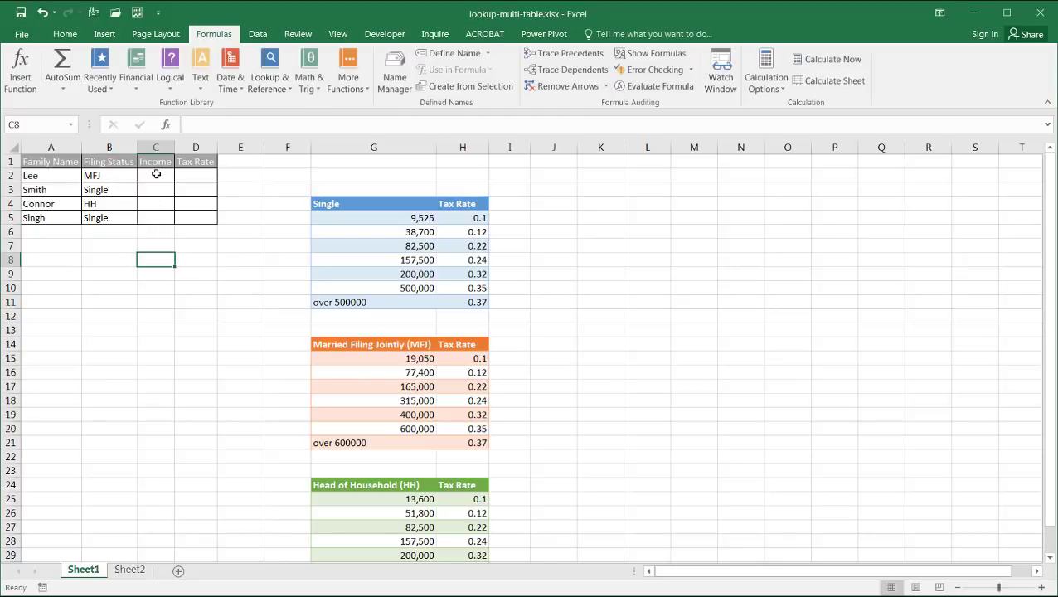
Step: Enter incomes 45934 for Lee and 23985 for Smith in C2:C3
{"action": "left_click", "coordinate": [156, 174]}
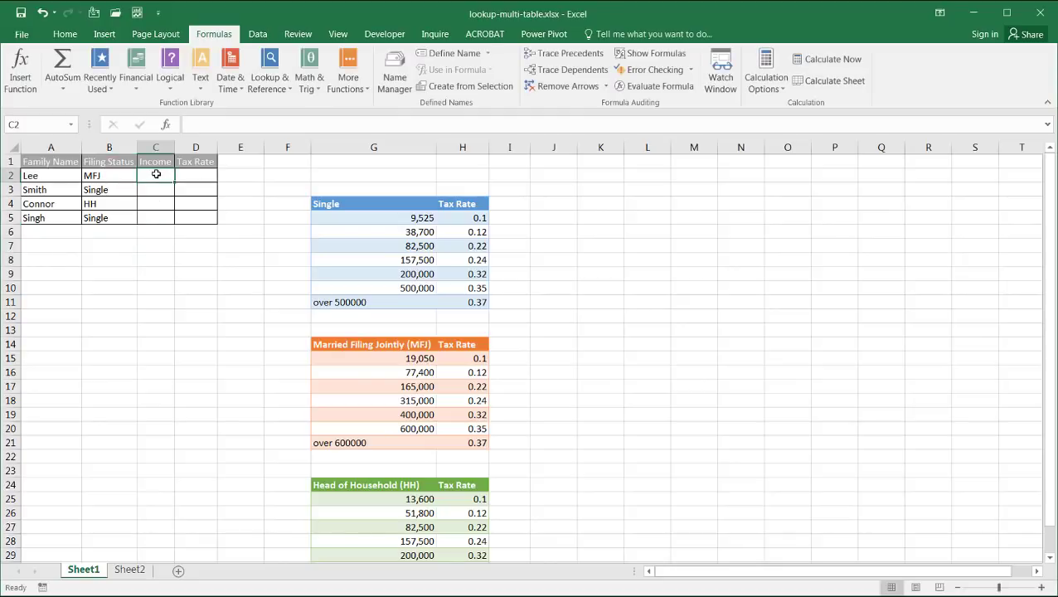
{"action": "type", "text": "45934"}
{"action": "key", "text": "Return"}
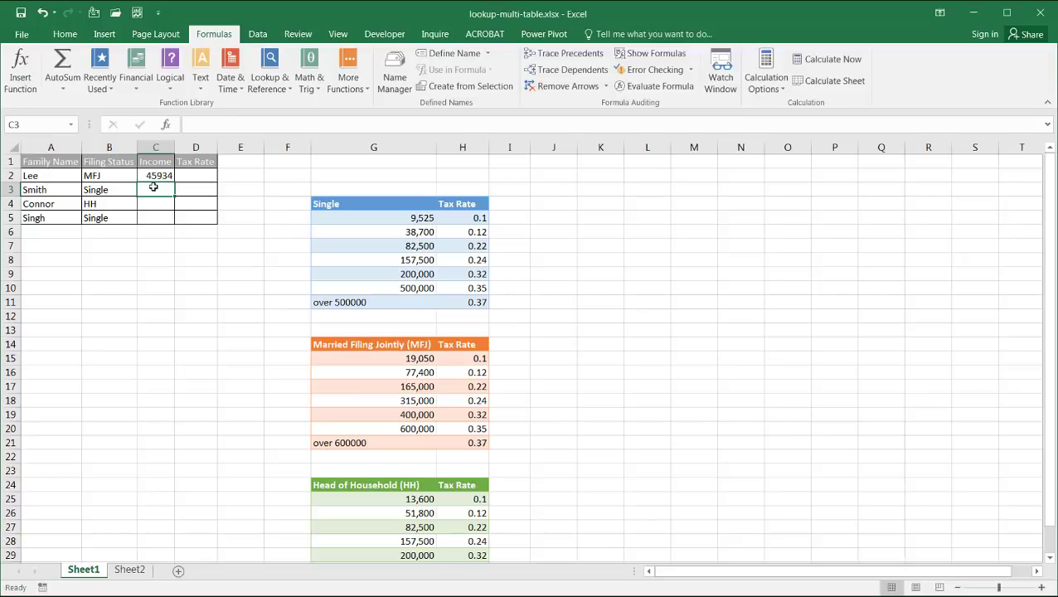
{"action": "type", "text": "13"}
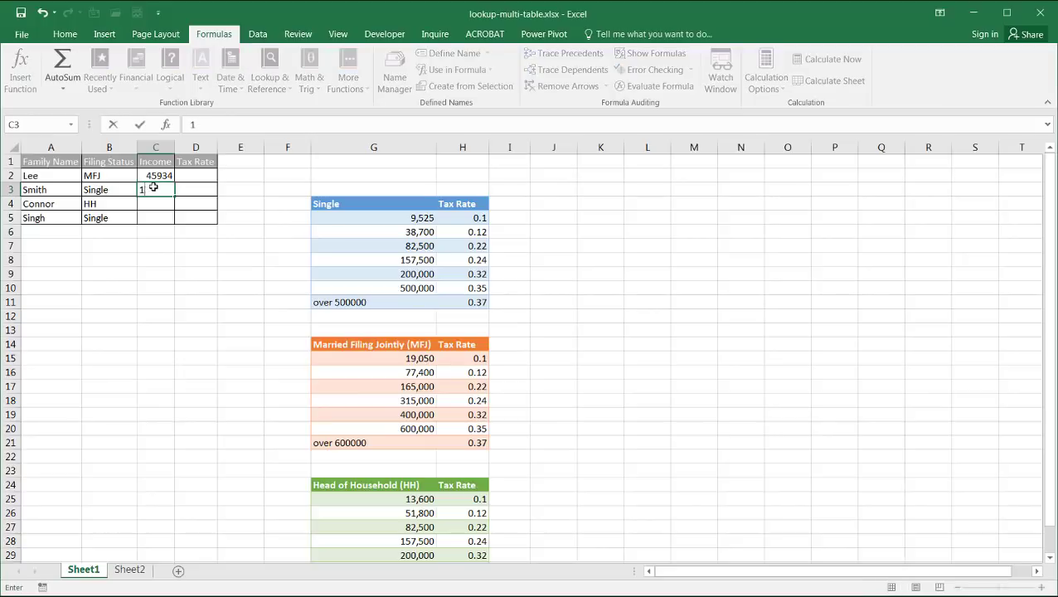
{"action": "key", "text": "BackSpace"}
{"action": "type", "text": "23"}
{"action": "type", "text": "985"}
{"action": "key", "text": "Return"}
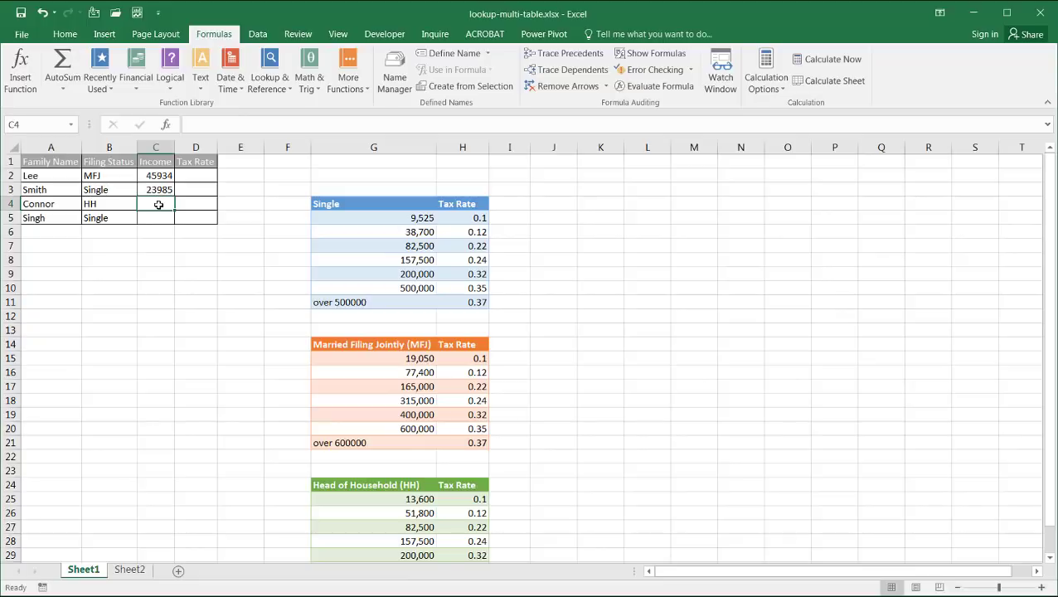
Step: Enter incomes 89731 for Connor and 101325 for Singh, correcting typos
{"action": "type", "text": "2"}
{"action": "key", "text": "BackSpace"}
{"action": "type", "text": "8973"}
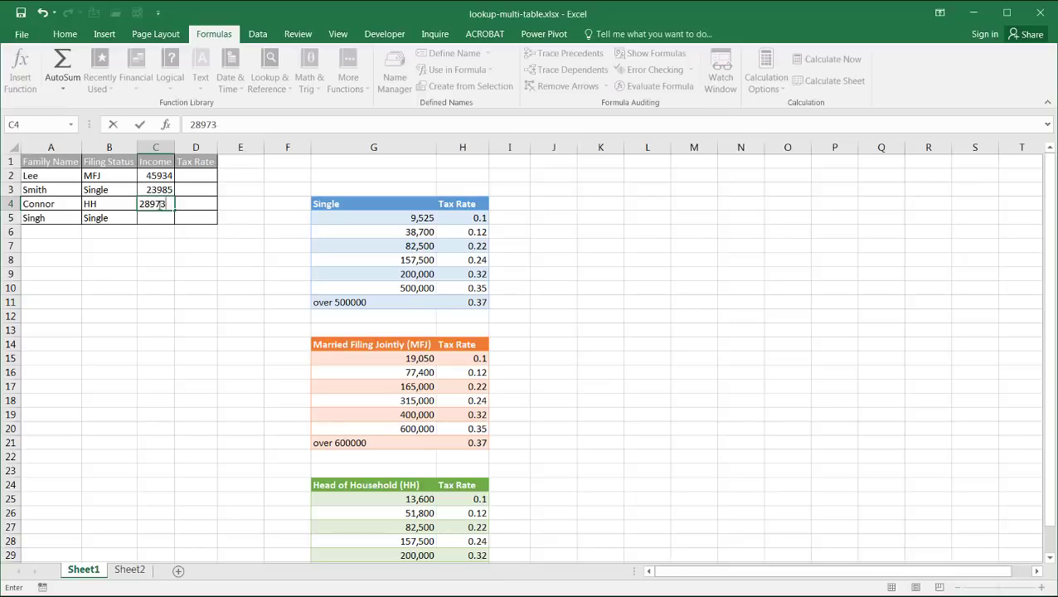
{"action": "left_click", "coordinate": [143, 203]}
{"action": "key", "text": "BackSpace"}
{"action": "left_click", "coordinate": [171, 203]}
{"action": "type", "text": "1"}
{"action": "left_click", "coordinate": [156, 218]}
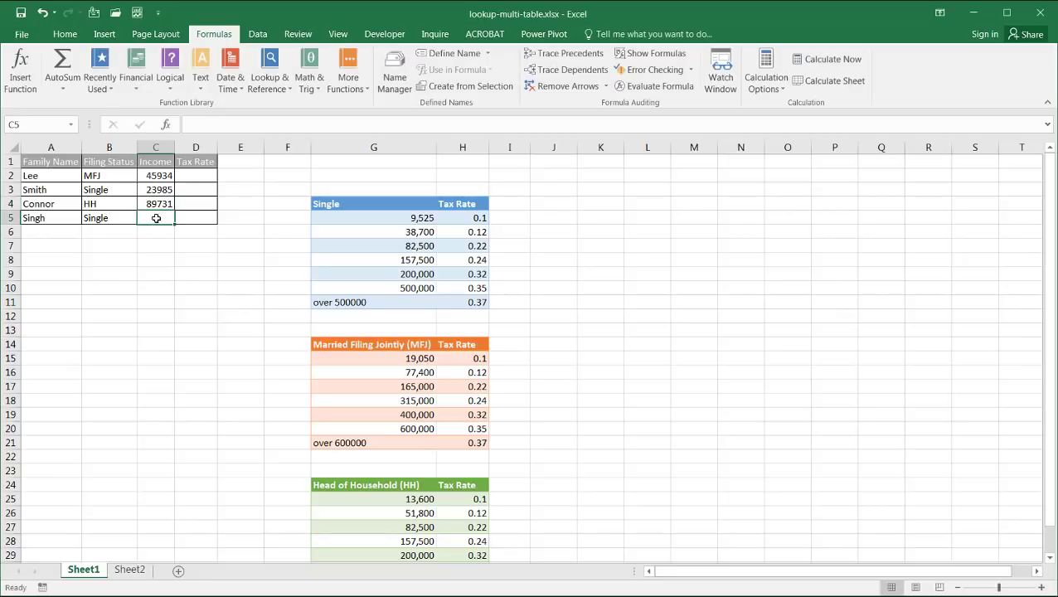
{"action": "type", "text": "101"}
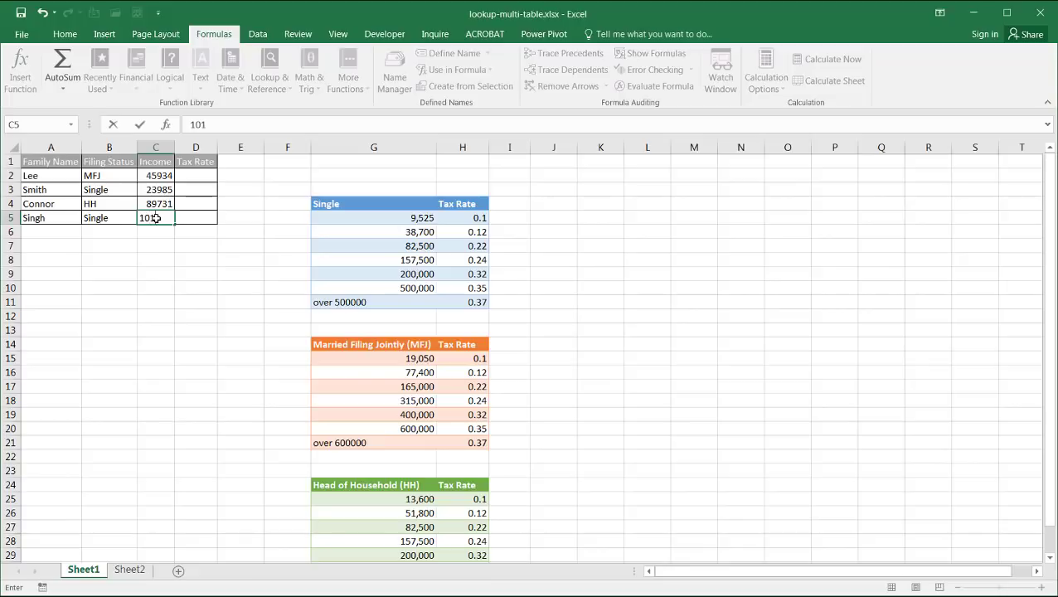
{"action": "type", "text": "325"}
{"action": "left_click", "coordinate": [169, 266]}
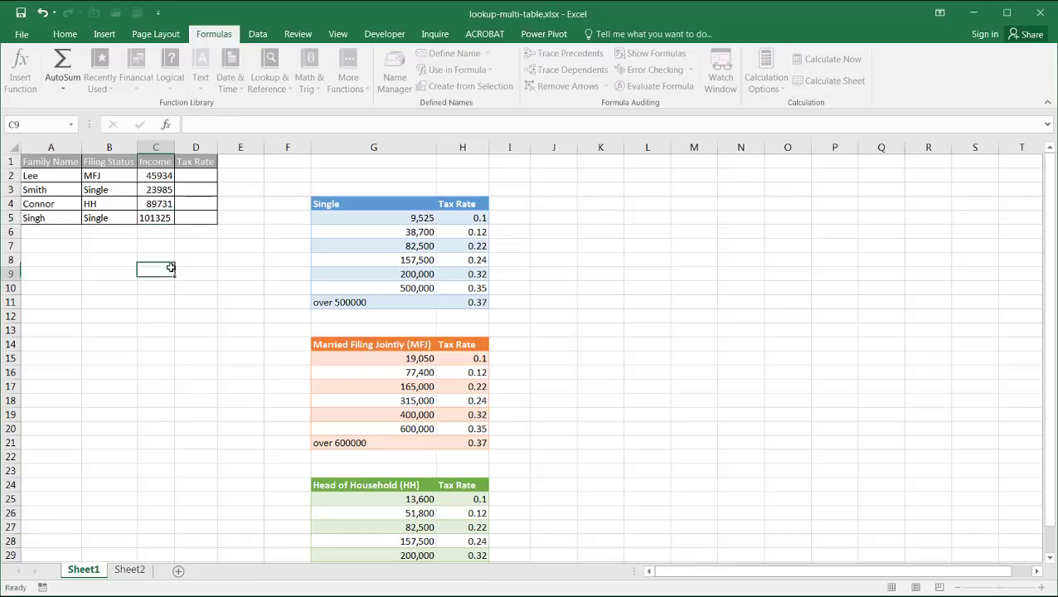
Step: Select the Single tax table G4:H11 and name it Single in the Name Box
{"action": "left_click_drag", "start_coordinate": [191, 174], "coordinate": [199, 219]}
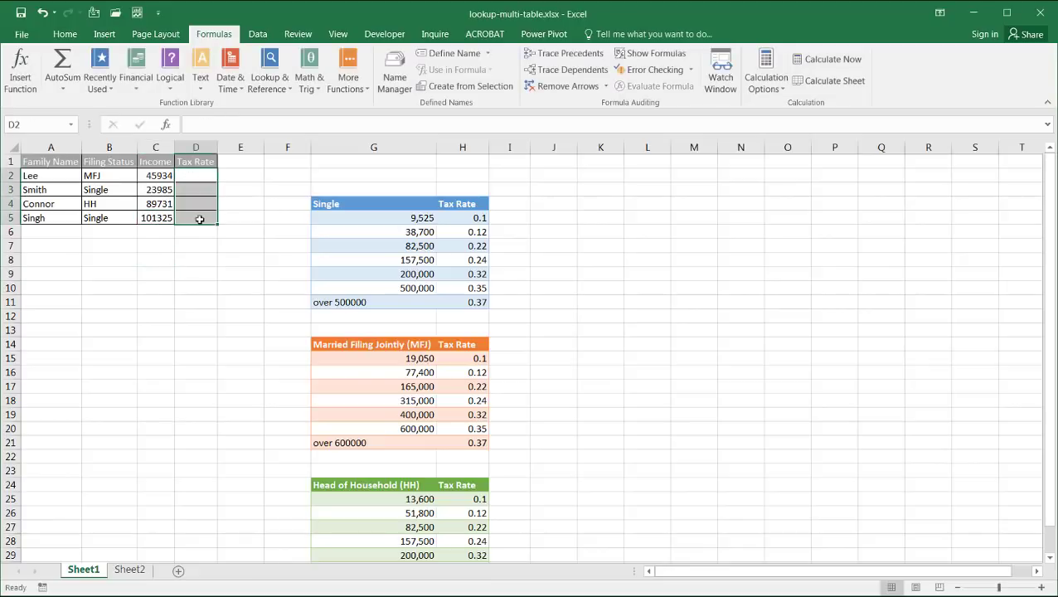
{"action": "left_click", "coordinate": [238, 286]}
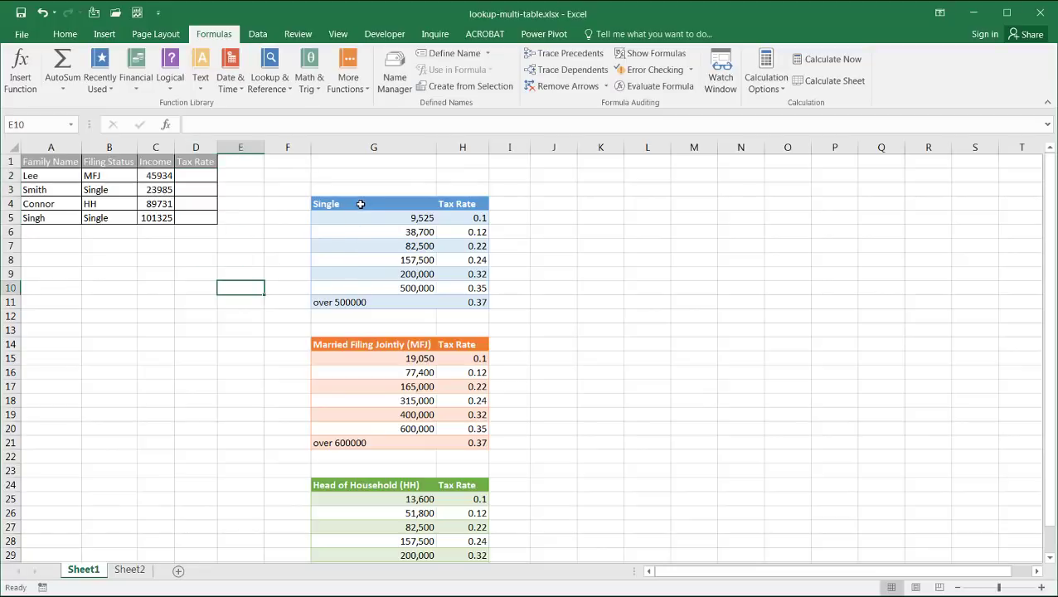
{"action": "mouse_move", "coordinate": [360, 203]}
{"action": "left_mouse_down"}
{"action": "mouse_move", "coordinate": [448, 220]}
{"action": "mouse_move", "coordinate": [479, 302]}
{"action": "left_mouse_up"}
{"action": "left_click_drag", "start_coordinate": [364, 347], "coordinate": [475, 443]}
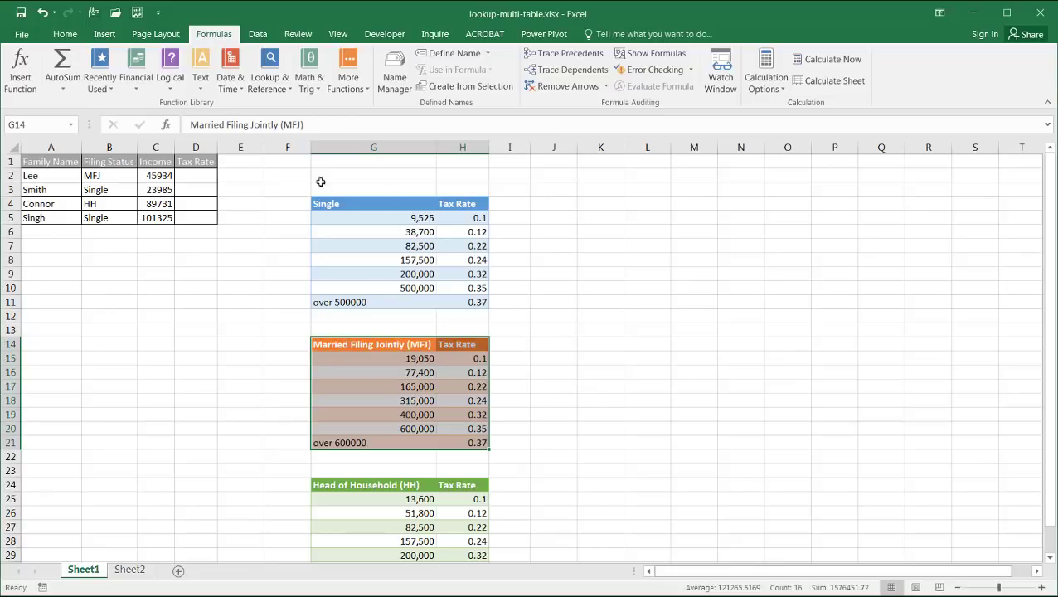
{"action": "mouse_move", "coordinate": [337, 206]}
{"action": "left_mouse_down"}
{"action": "mouse_move", "coordinate": [458, 225]}
{"action": "mouse_move", "coordinate": [473, 302]}
{"action": "left_mouse_up"}
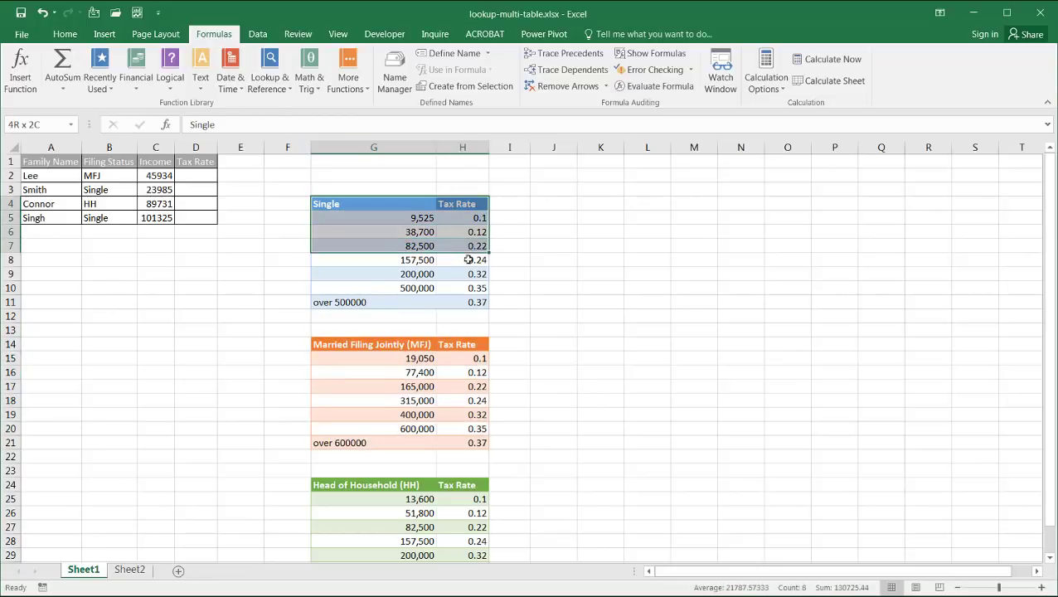
{"action": "left_click", "coordinate": [26, 124]}
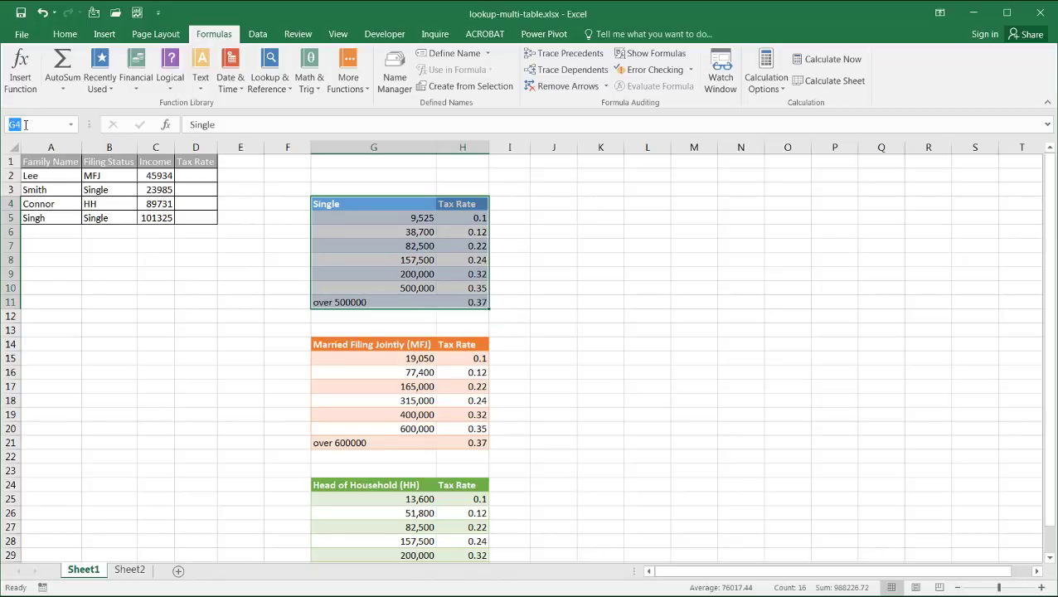
{"action": "type", "text": "Sin"}
{"action": "key", "text": "Return"}
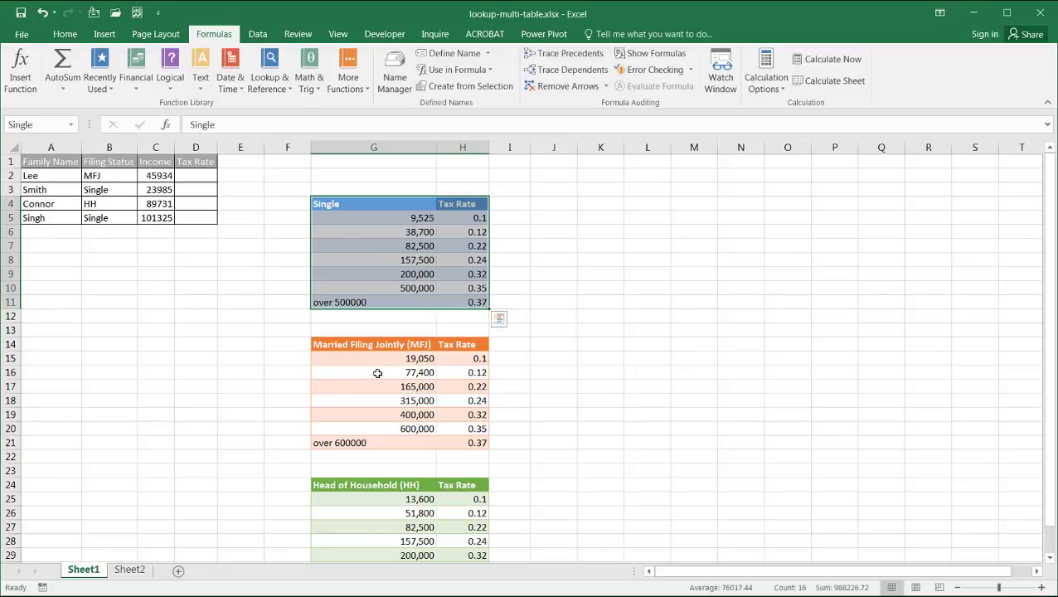
Step: Select the Married Filing Jointly table G14:H21 and define it as the name MFJ
{"action": "left_click", "coordinate": [378, 373]}
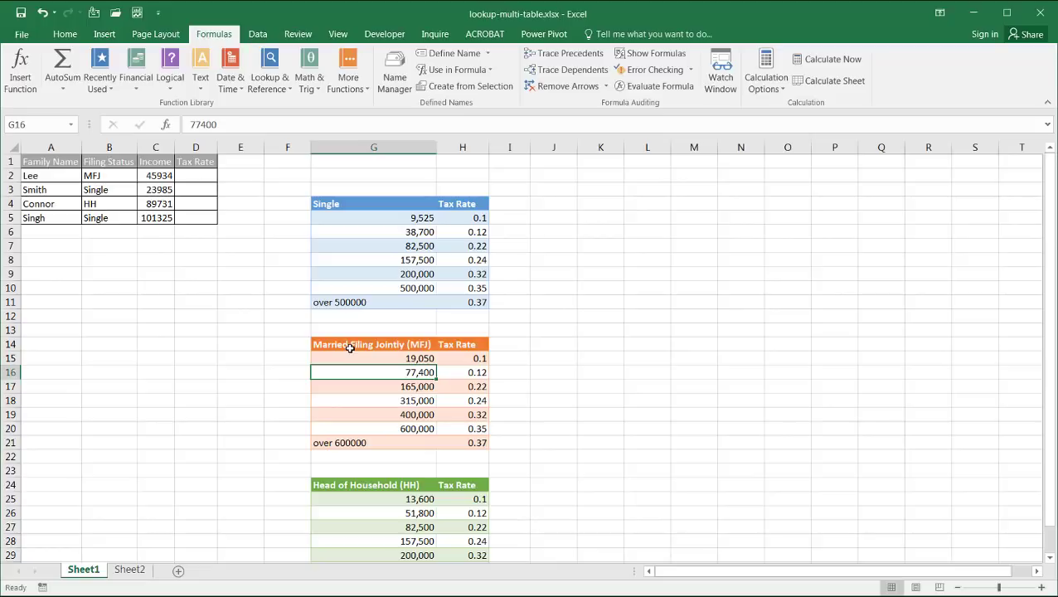
{"action": "key", "text": "ctrl+a"}
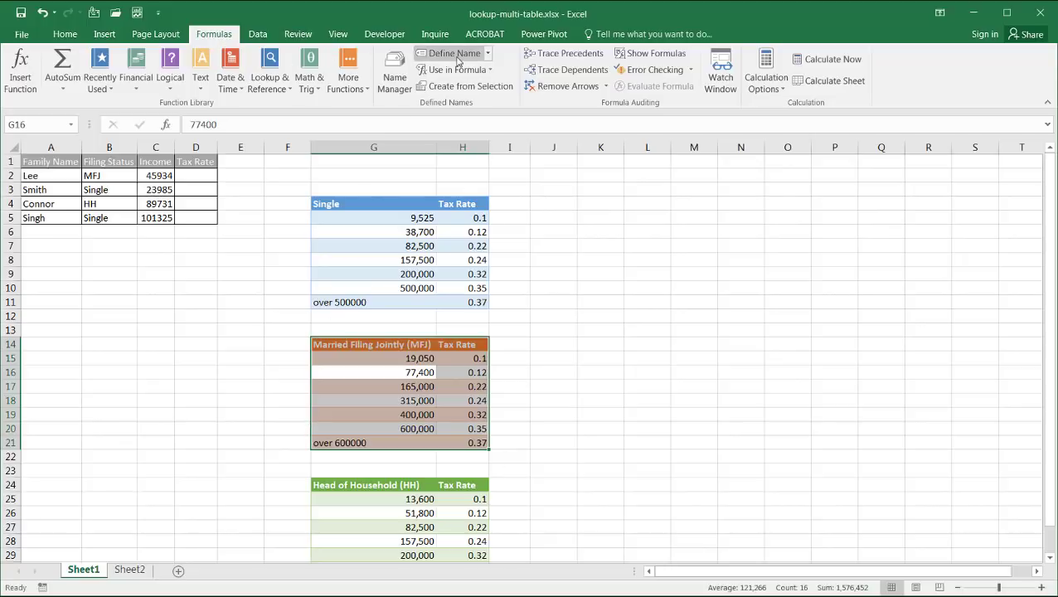
{"action": "left_click", "coordinate": [457, 55]}
{"action": "type", "text": "MFJ"}
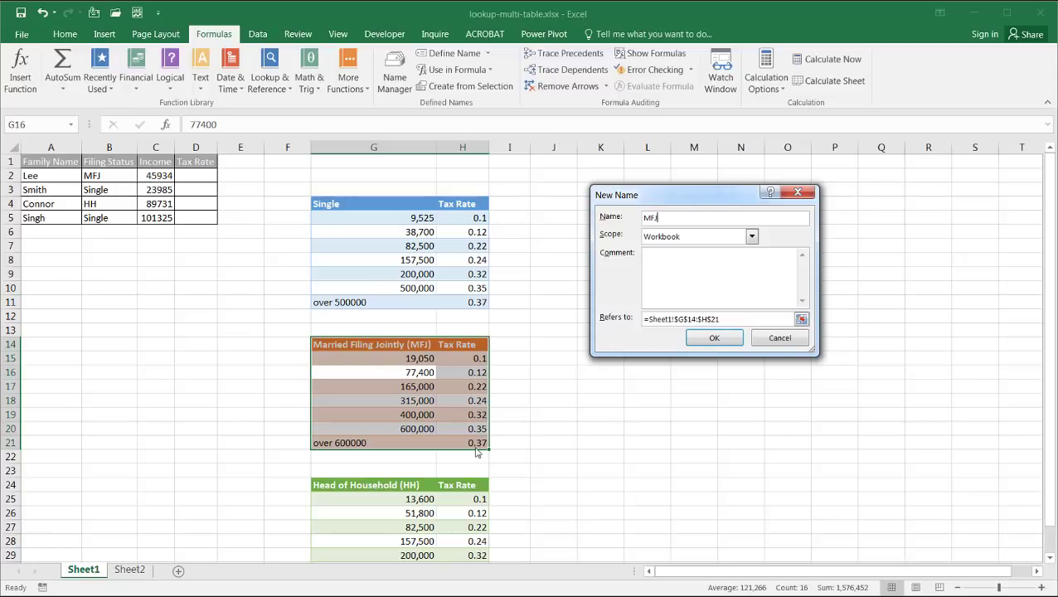
{"action": "left_click", "coordinate": [714, 339]}
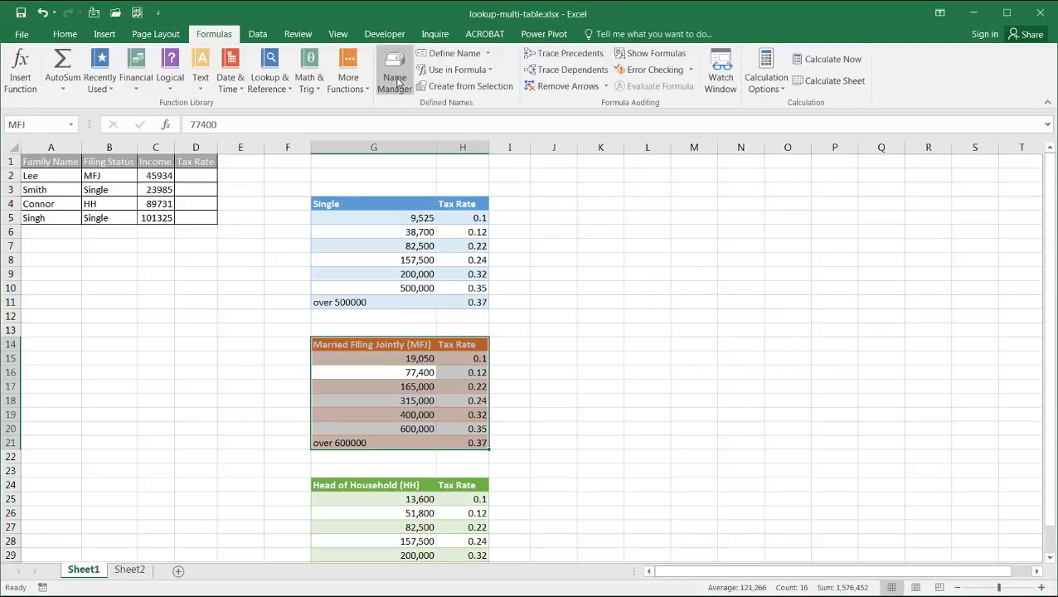
Step: Open Name Manager, start a new name, then cancel and close it
{"action": "left_click", "coordinate": [398, 82]}
{"action": "left_click_drag", "start_coordinate": [592, 132], "coordinate": [664, 141]}
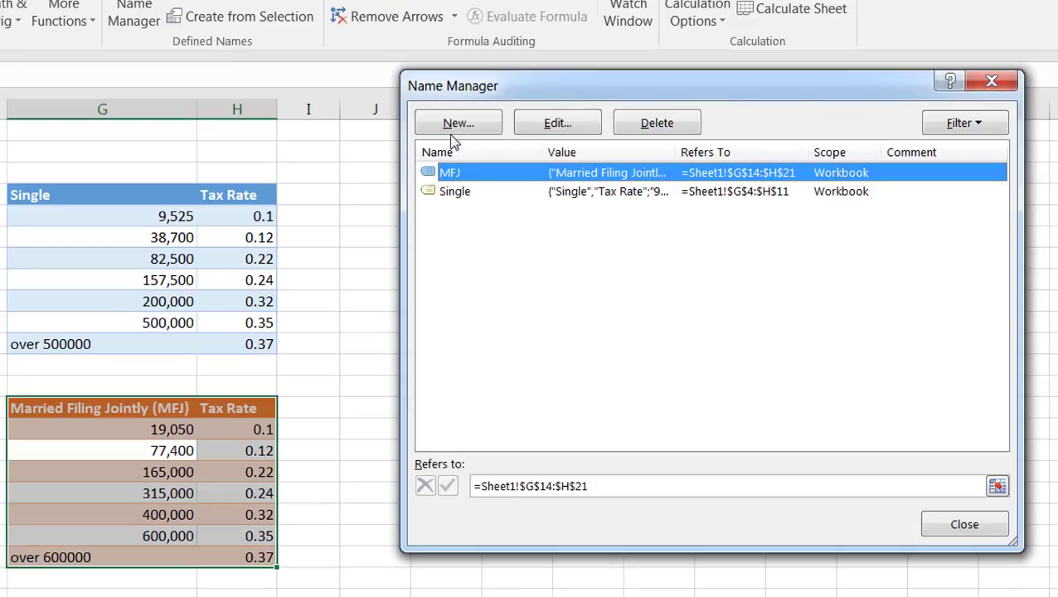
{"action": "left_click", "coordinate": [496, 130]}
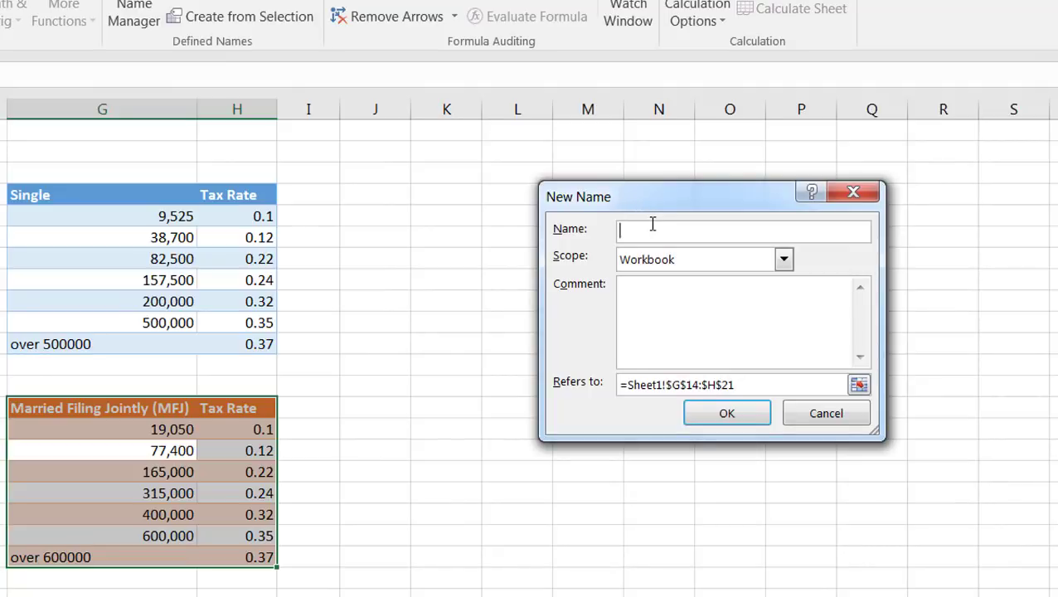
{"action": "left_click", "coordinate": [826, 419]}
{"action": "left_click", "coordinate": [989, 531]}
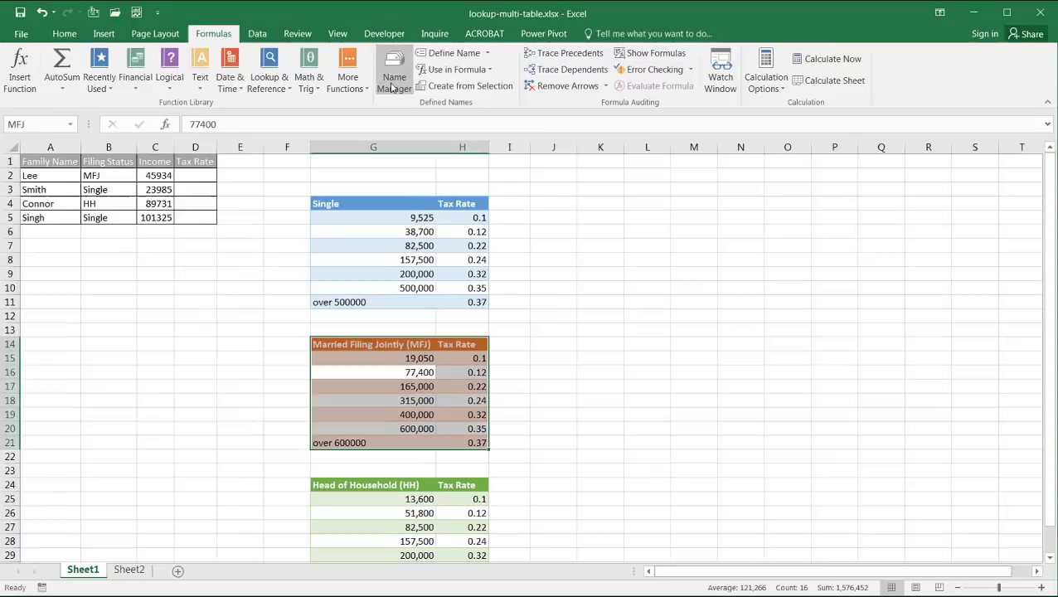
Step: Create the name HH referring to the Head of Household table G24:H31
{"action": "left_click", "coordinate": [393, 88]}
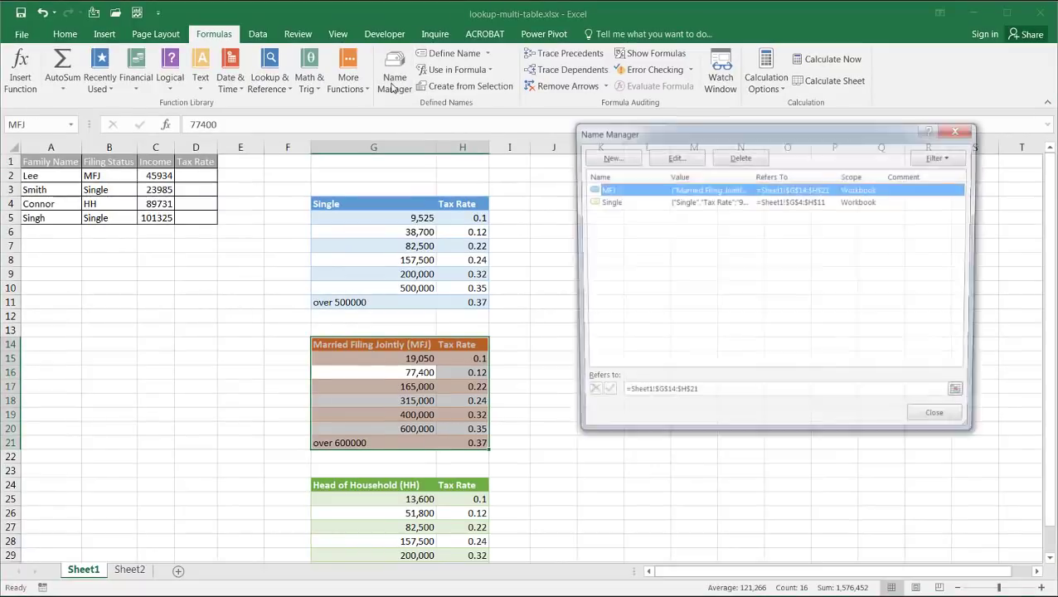
{"action": "left_click", "coordinate": [609, 157]}
{"action": "type", "text": "HH"}
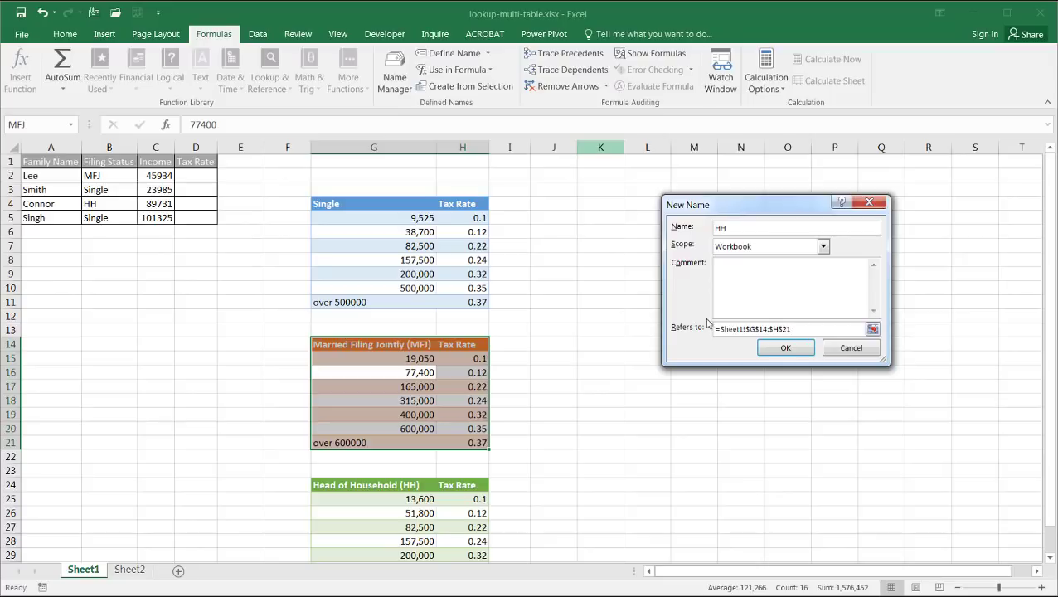
{"action": "left_click", "coordinate": [767, 328]}
{"action": "key", "text": "ctrl+a"}
{"action": "key", "text": "BackSpace"}
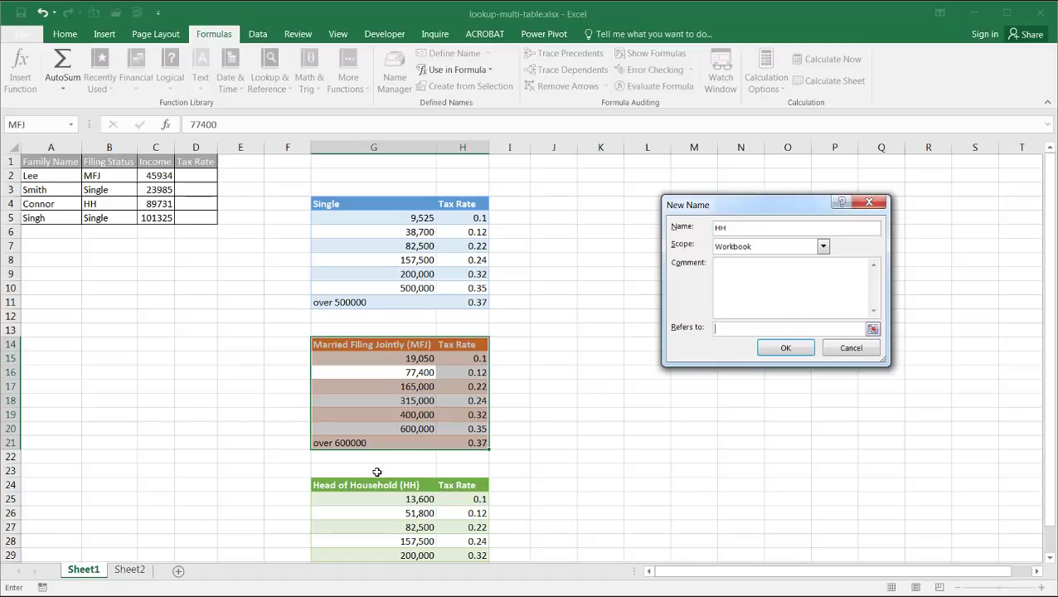
{"action": "left_click_drag", "start_coordinate": [356, 486], "coordinate": [465, 561]}
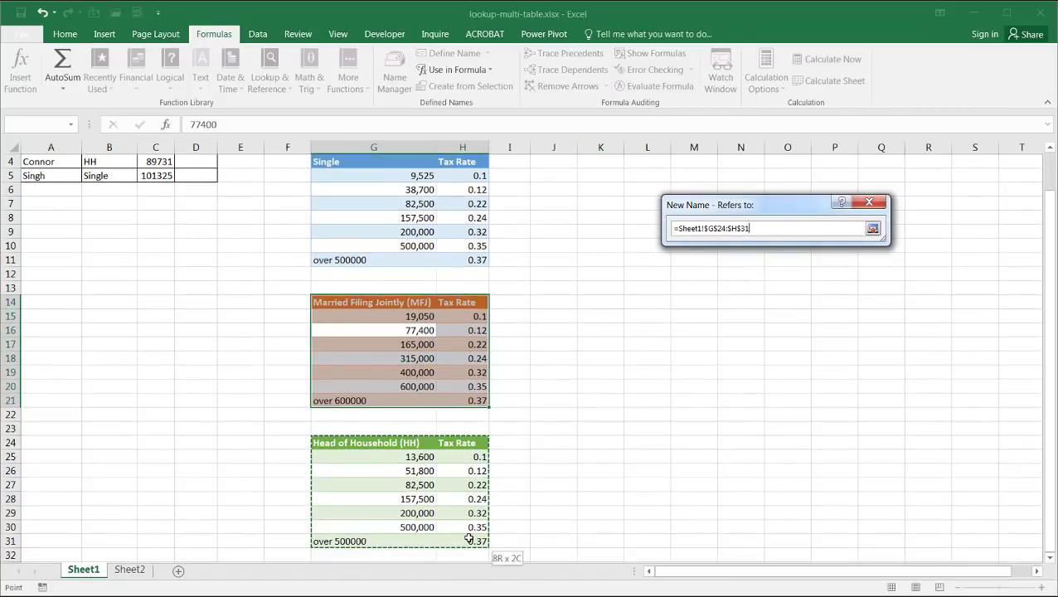
{"action": "left_click_drag", "start_coordinate": [464, 561], "coordinate": [471, 531]}
{"action": "left_click", "coordinate": [797, 348]}
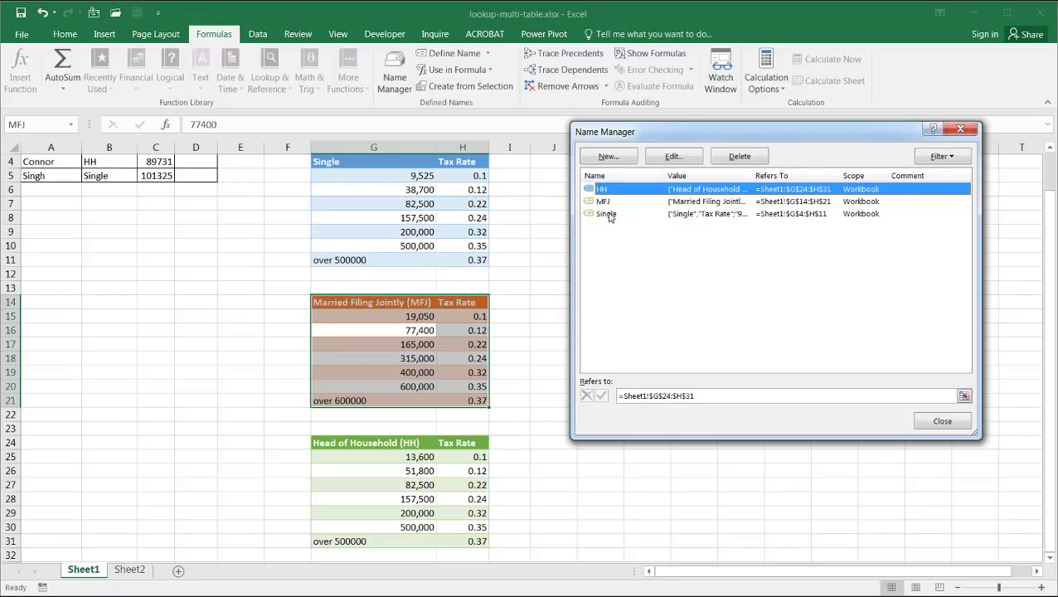
{"action": "left_click", "coordinate": [942, 422]}
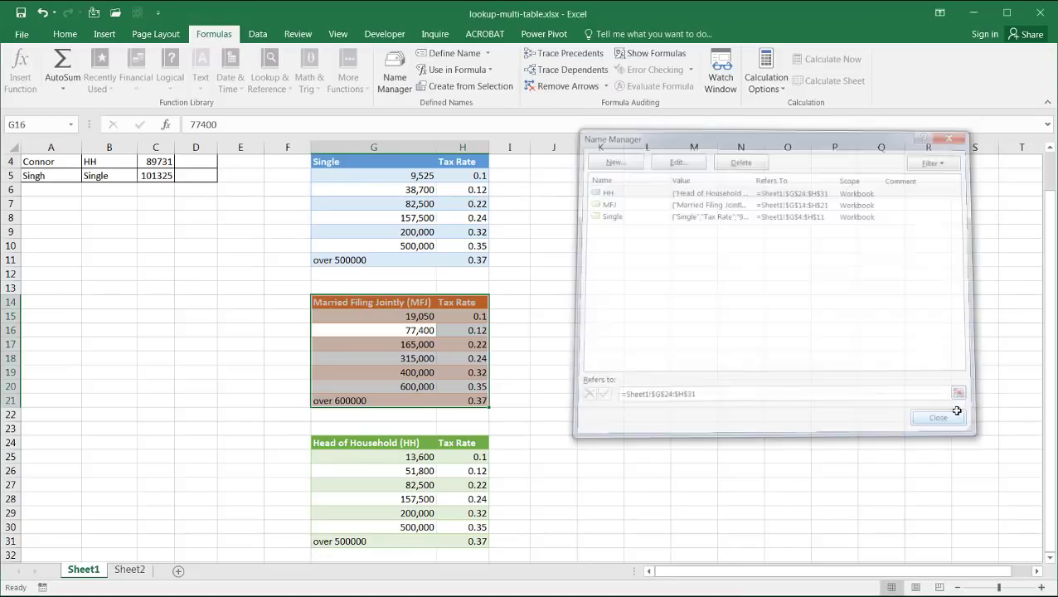
Step: Start D2's formula as =VLOOKUP(C2, and begin entering INDIRECT as the table argument
{"action": "scroll", "coordinate": [1023, 221], "scroll_direction": "up", "scroll_amount": 1}
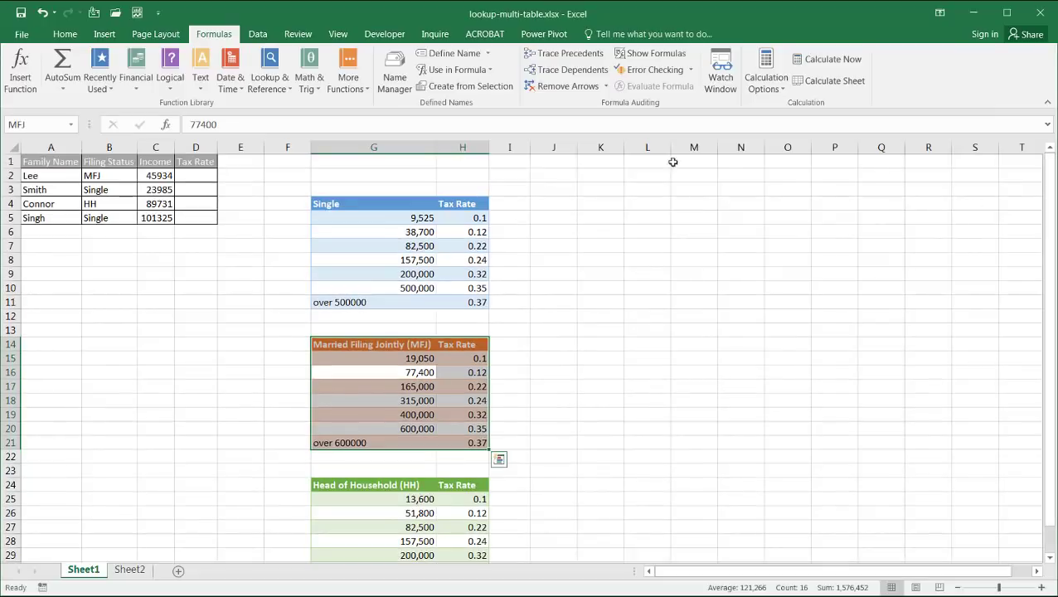
{"action": "left_click", "coordinate": [203, 174]}
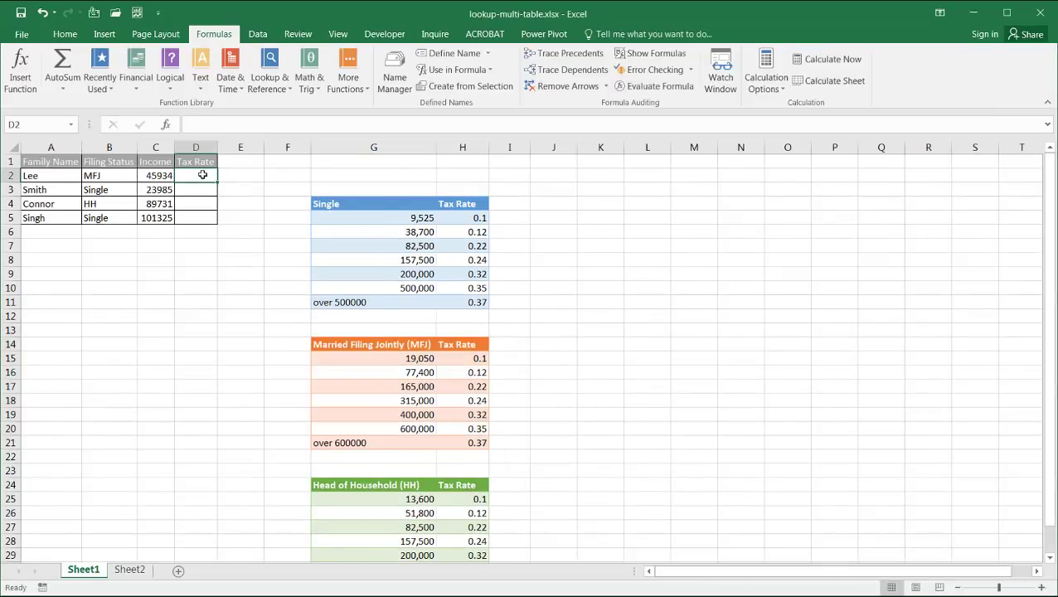
{"action": "type", "text": "=vlo"}
{"action": "key", "text": "Tab"}
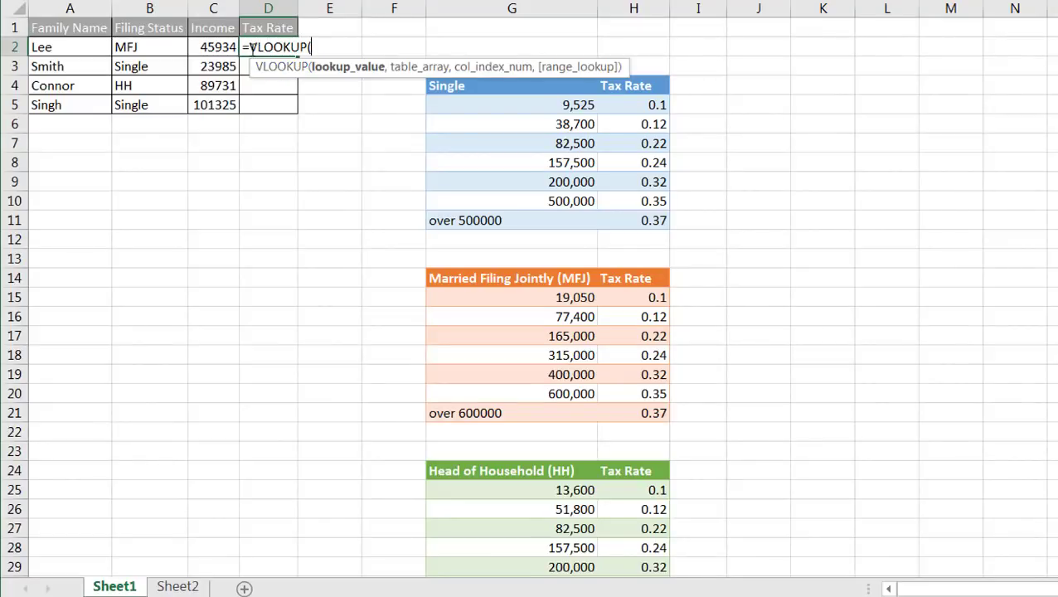
{"action": "left_click", "coordinate": [214, 47]}
{"action": "type", "text": ","}
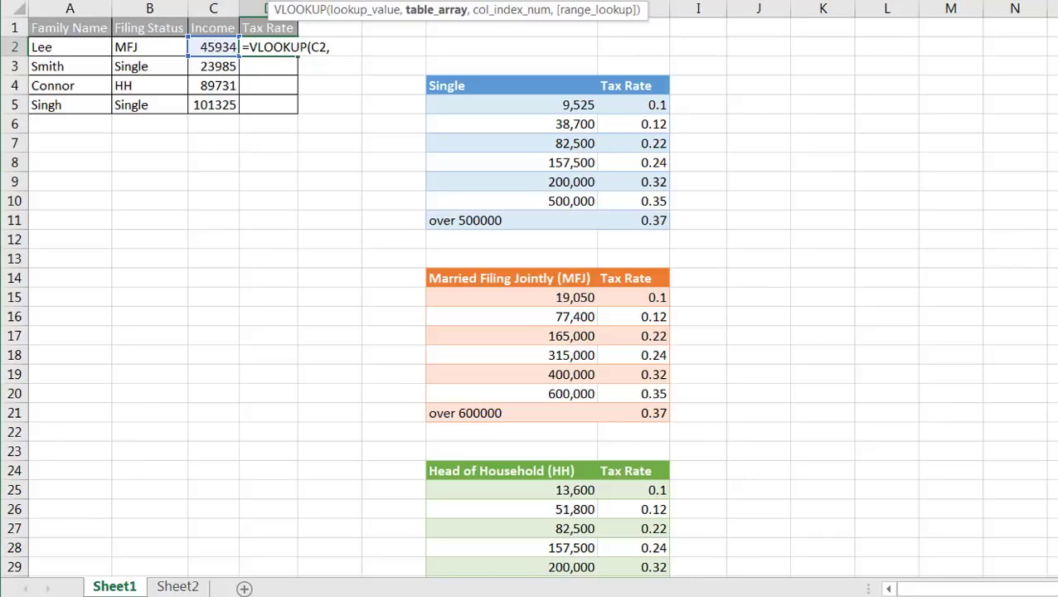
{"action": "type", "text": "in"}
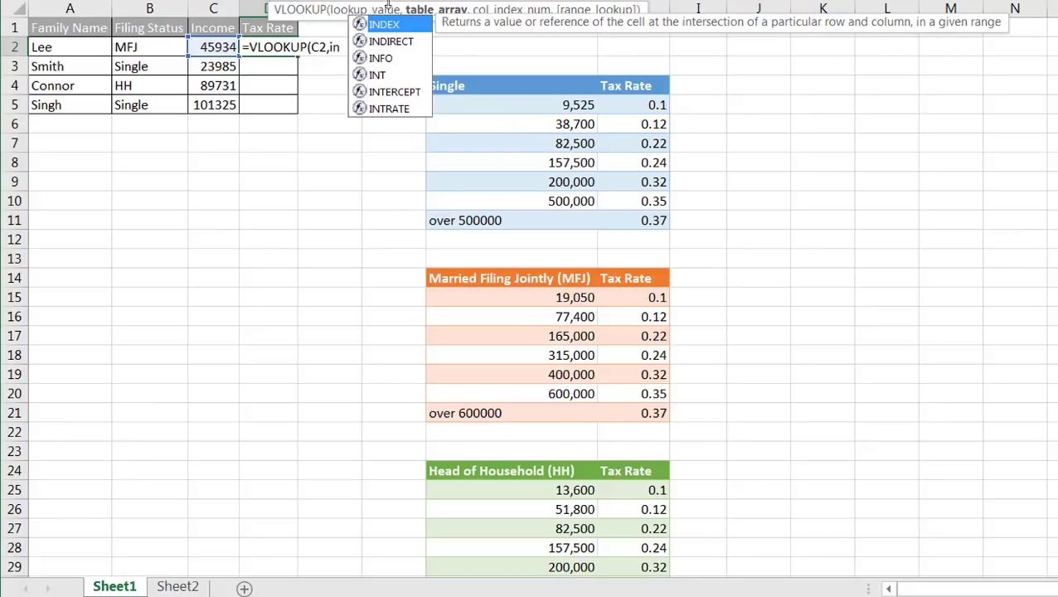
{"action": "left_click", "coordinate": [393, 41]}
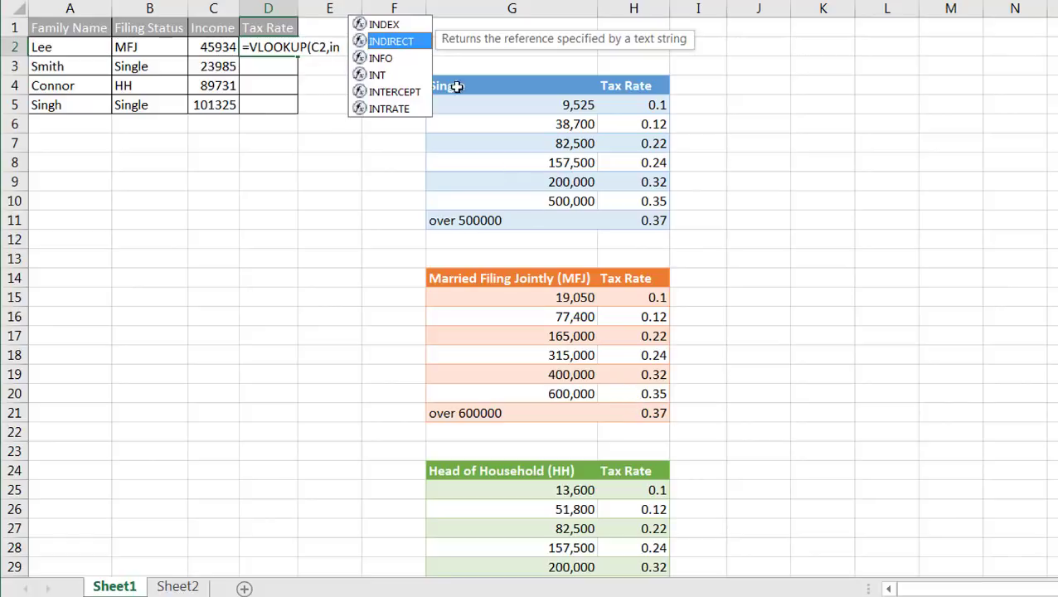
Step: Complete the arguments as INDIRECT(B2), column 2 and TRUE for approximate match
{"action": "double_click", "coordinate": [401, 52]}
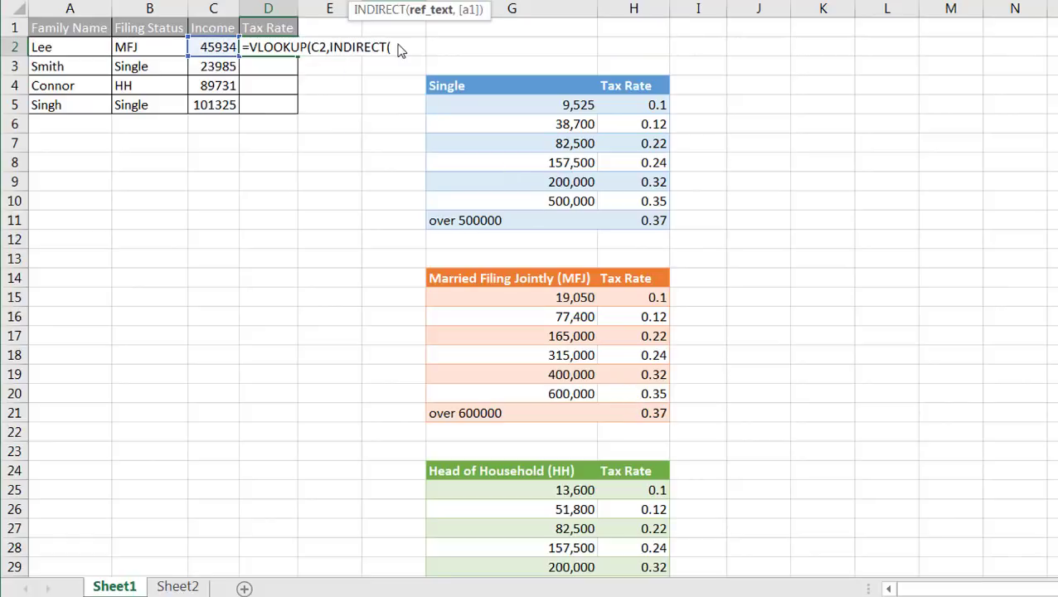
{"action": "left_click", "coordinate": [153, 48]}
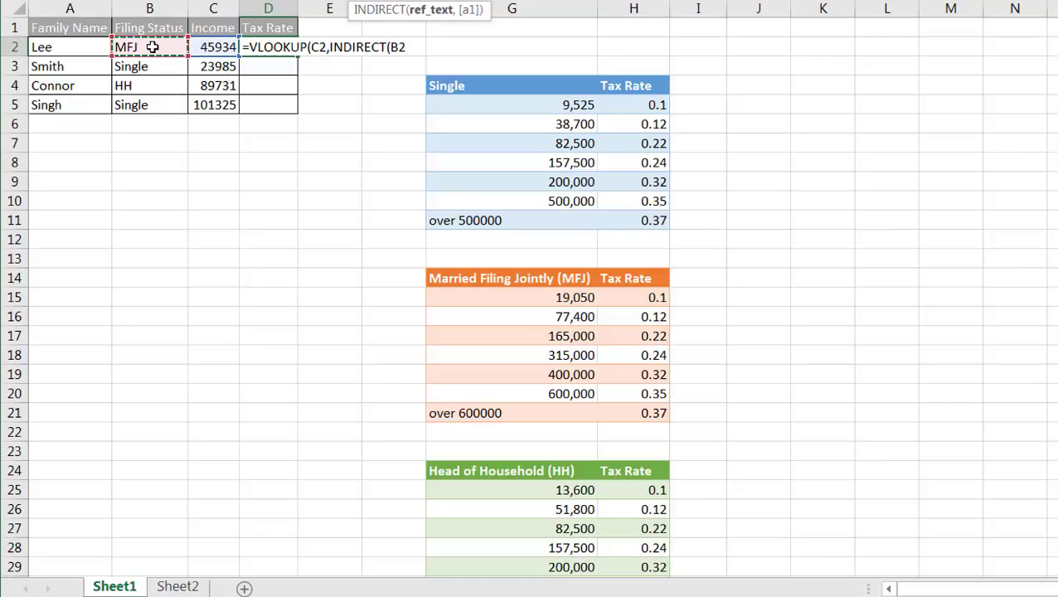
{"action": "type", "text": ")"}
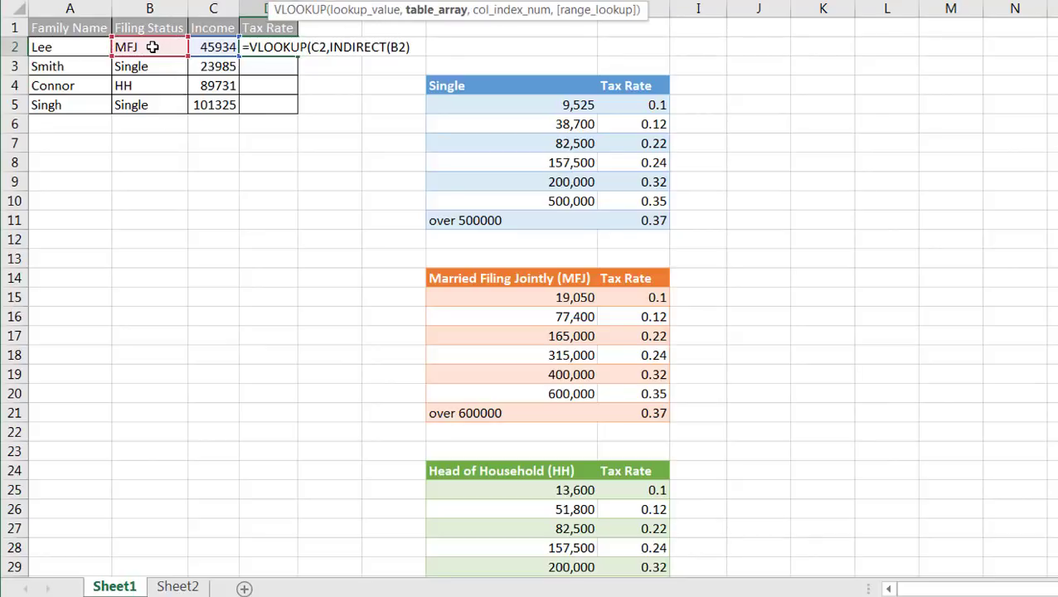
{"action": "type", "text": ",2"}
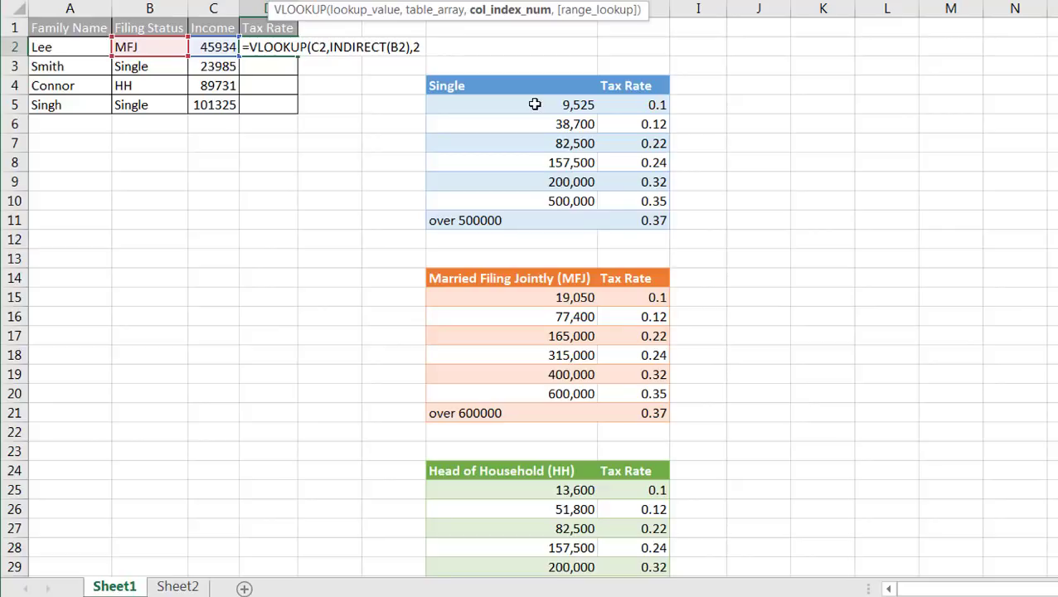
{"action": "type", "text": ","}
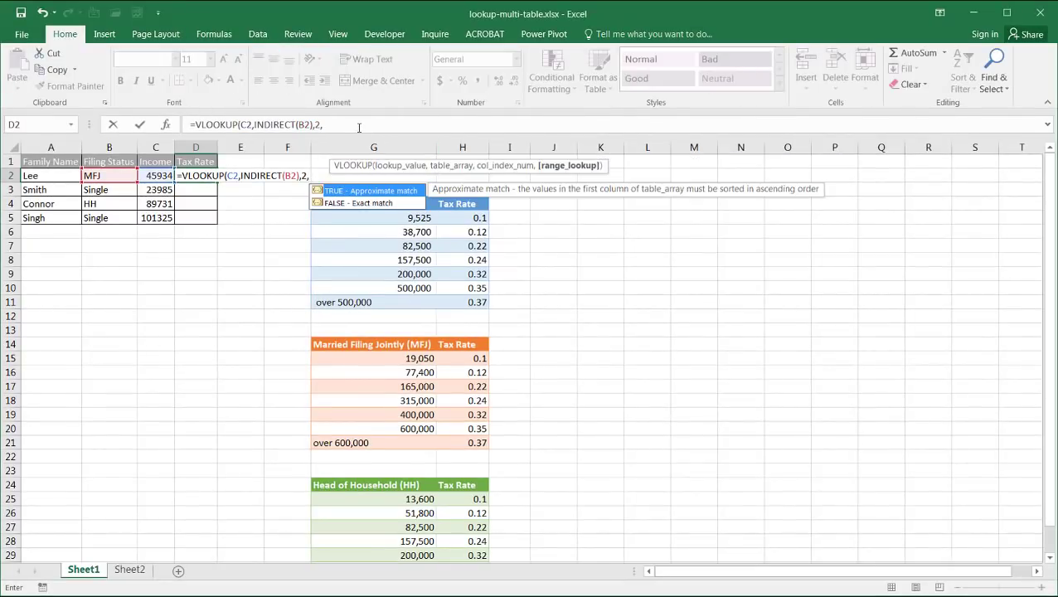
{"action": "double_click", "coordinate": [345, 191]}
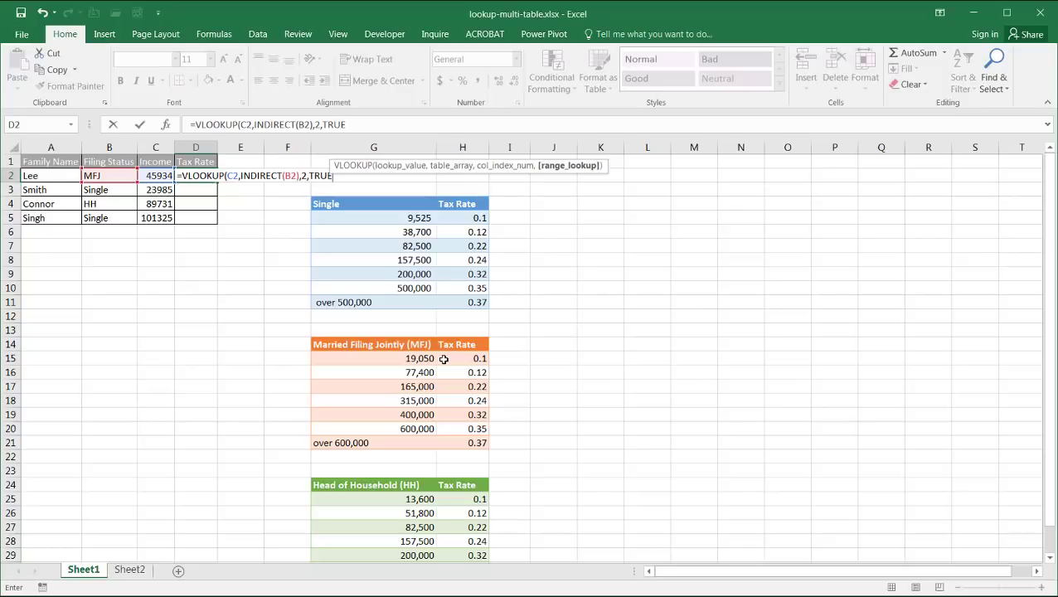
Step: Commit D2's formula and fill it down to D5, giving rates 0.1, 0.1, 0.22, 0.22
{"action": "key", "text": "Return"}
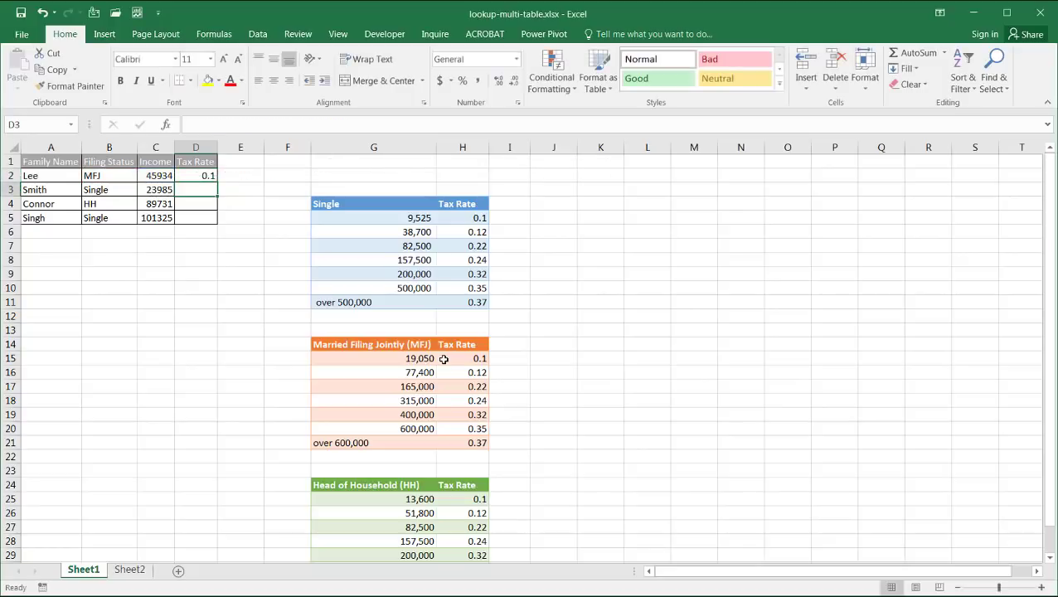
{"action": "left_click", "coordinate": [202, 175]}
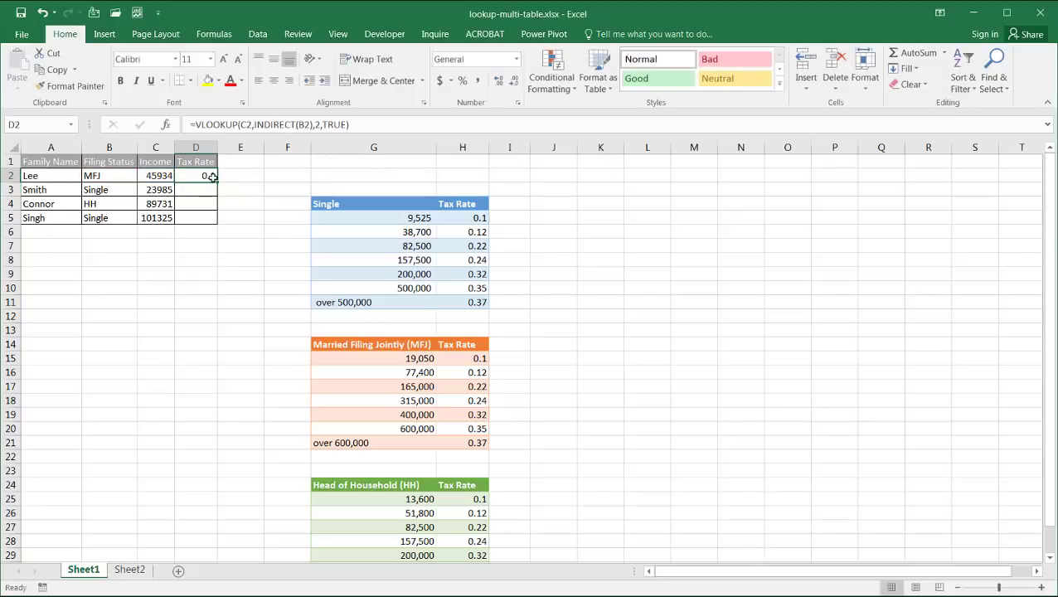
{"action": "left_click_drag", "start_coordinate": [218, 182], "coordinate": [216, 228]}
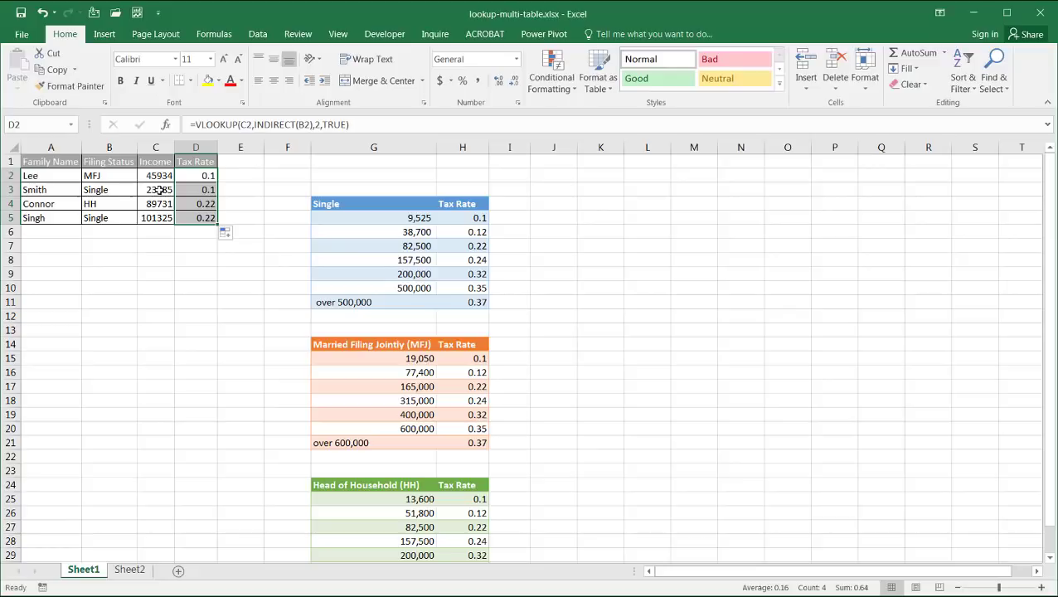
{"action": "left_click", "coordinate": [158, 190]}
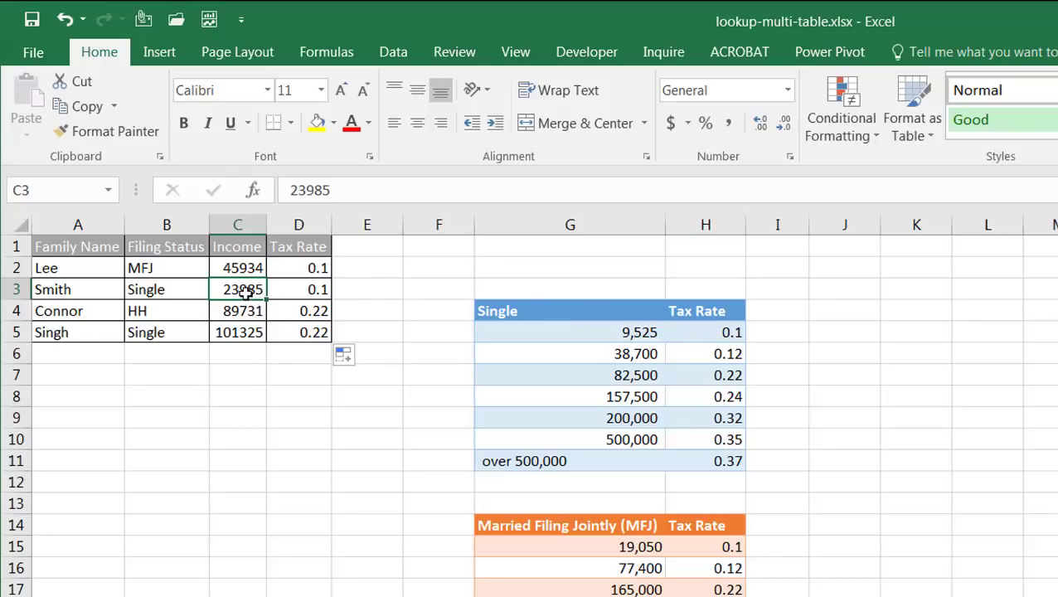
Step: Change Smith's income in C3 to 38888 so the rate becomes 0.12, then inspect
{"action": "type", "text": "38888"}
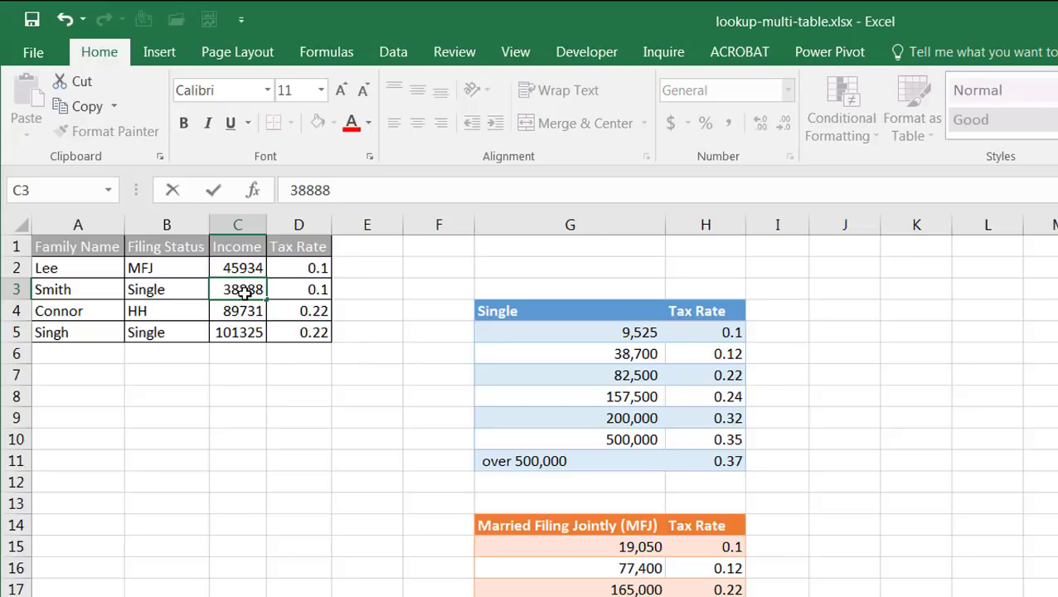
{"action": "key", "text": "Return"}
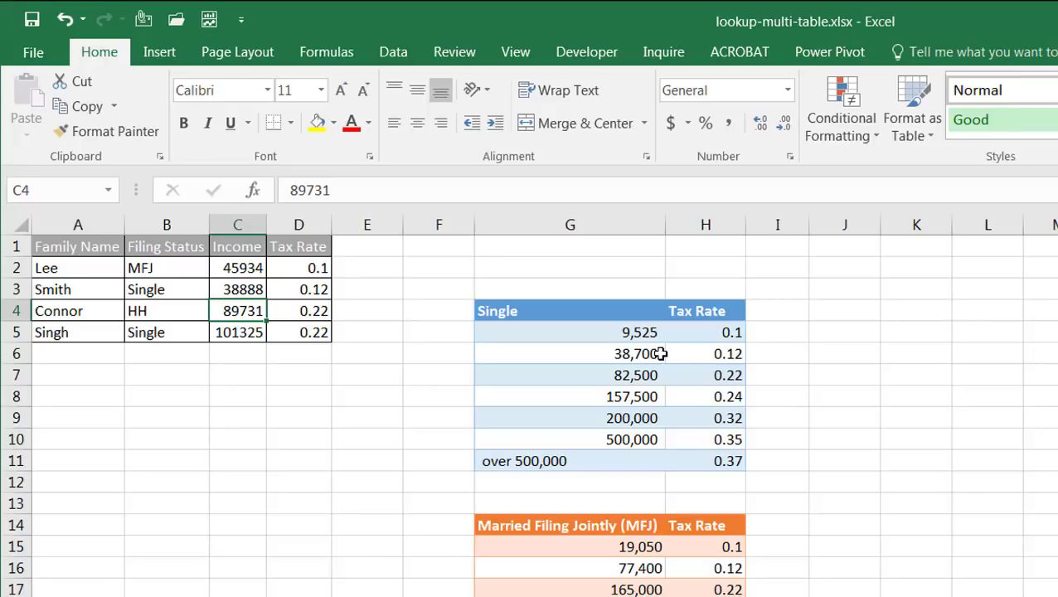
{"action": "left_click", "coordinate": [312, 290]}
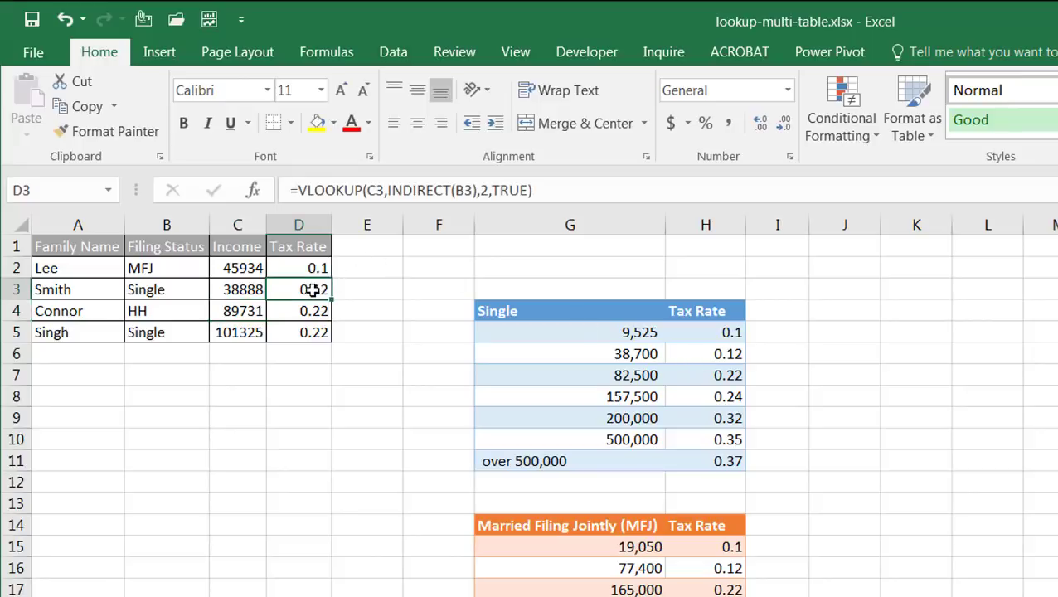
{"action": "left_click", "coordinate": [358, 452]}
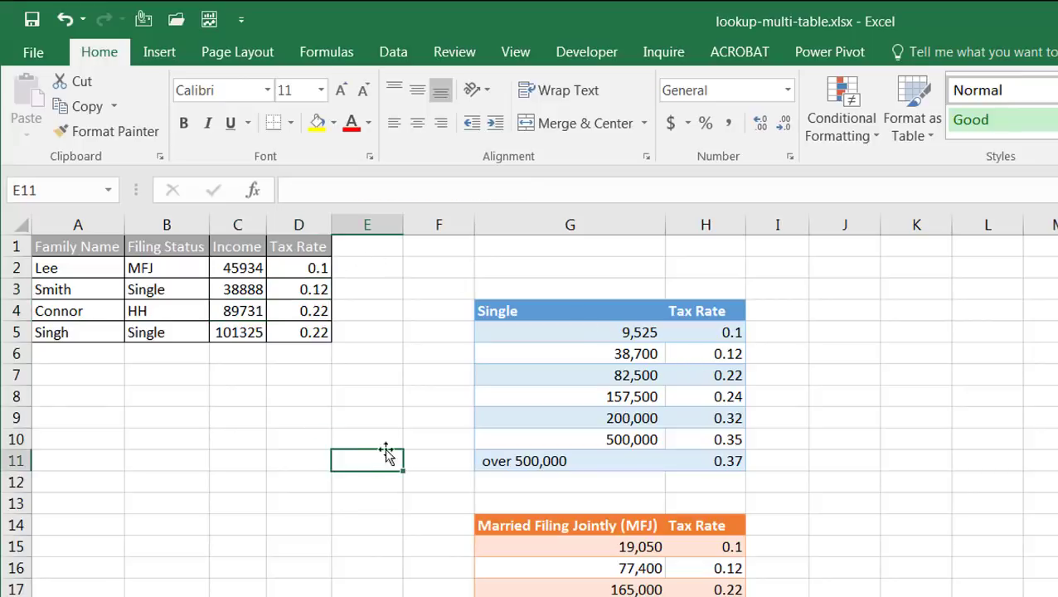
{"action": "left_click", "coordinate": [518, 461]}
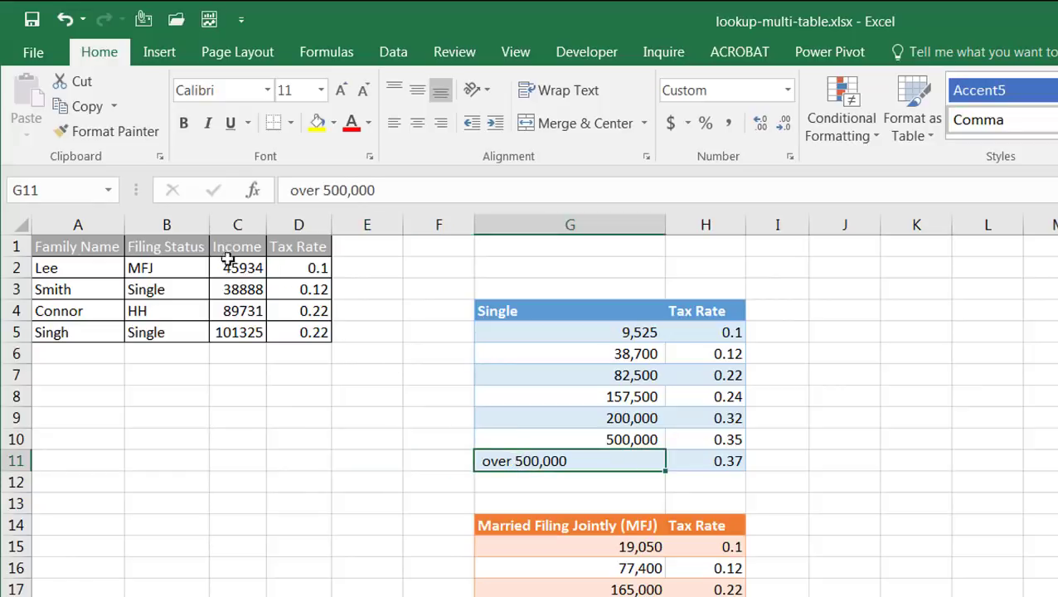
Step: Enter 600000 as row 3's income in C3
{"action": "left_click", "coordinate": [242, 288]}
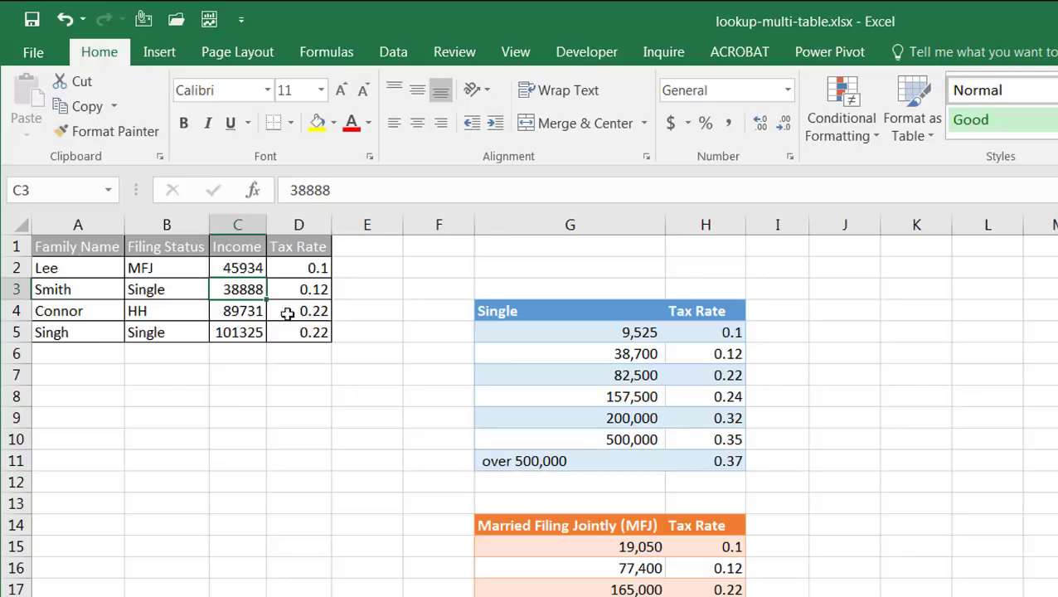
{"action": "type", "text": "600000"}
{"action": "key", "text": "Return"}
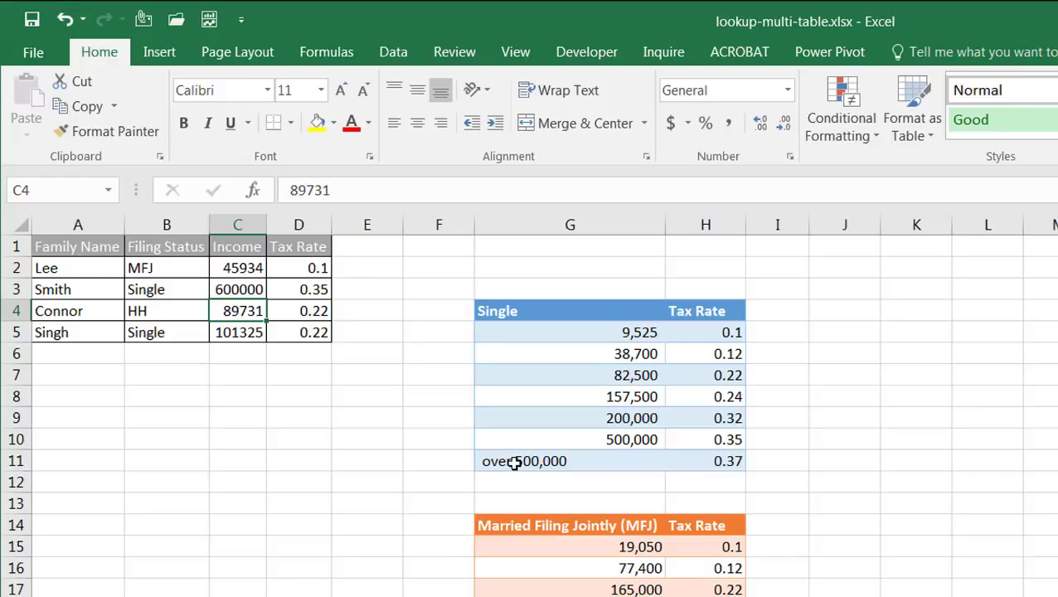
Step: Replace the Single table's 'over 500,000' entry in G11 with a numeric boundary
{"action": "left_click", "coordinate": [510, 462]}
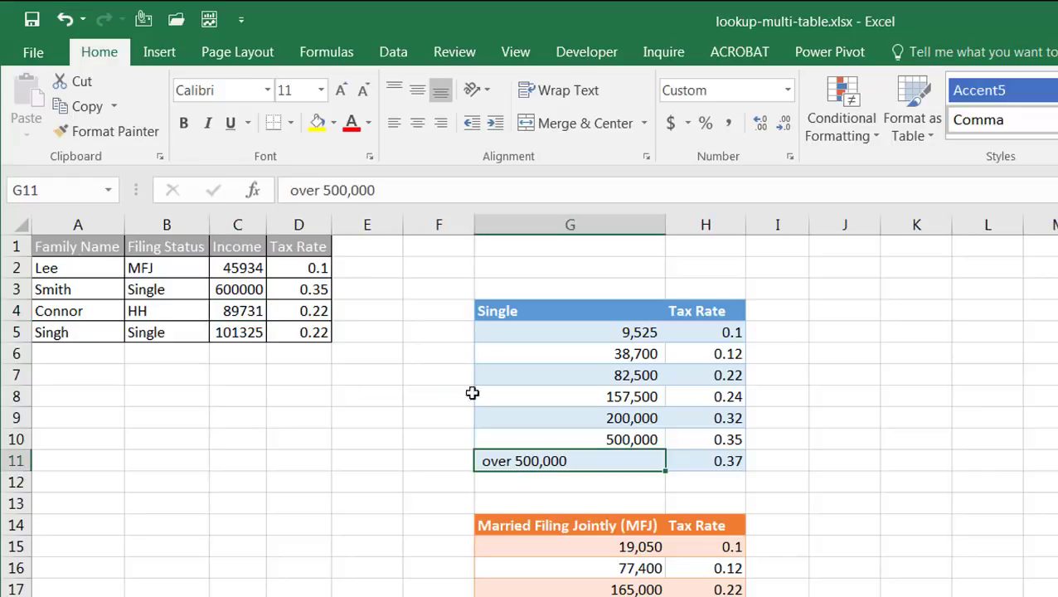
{"action": "left_click", "coordinate": [377, 189]}
{"action": "left_click", "coordinate": [292, 190], "text": "shift"}
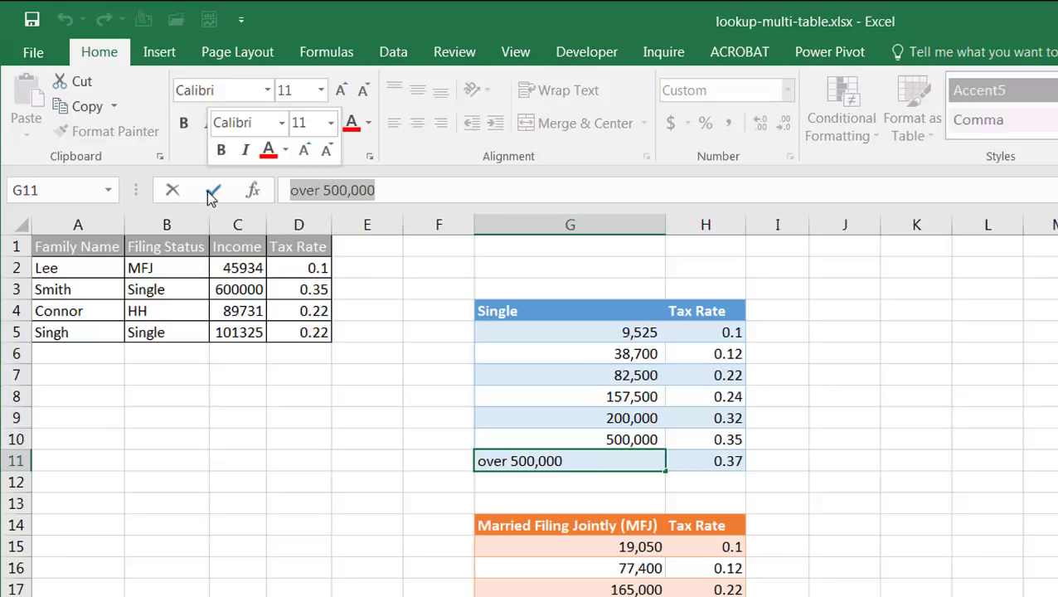
{"action": "type", "text": "5000"}
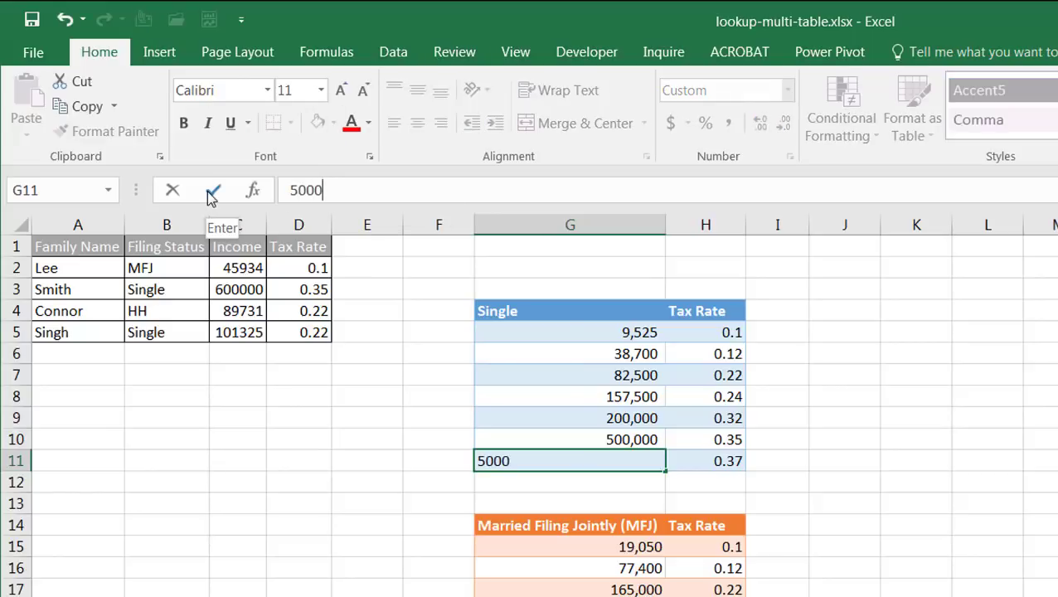
{"action": "key", "text": "BackSpace"}
{"action": "type", "text": "00.01"}
{"action": "key", "text": "Return"}
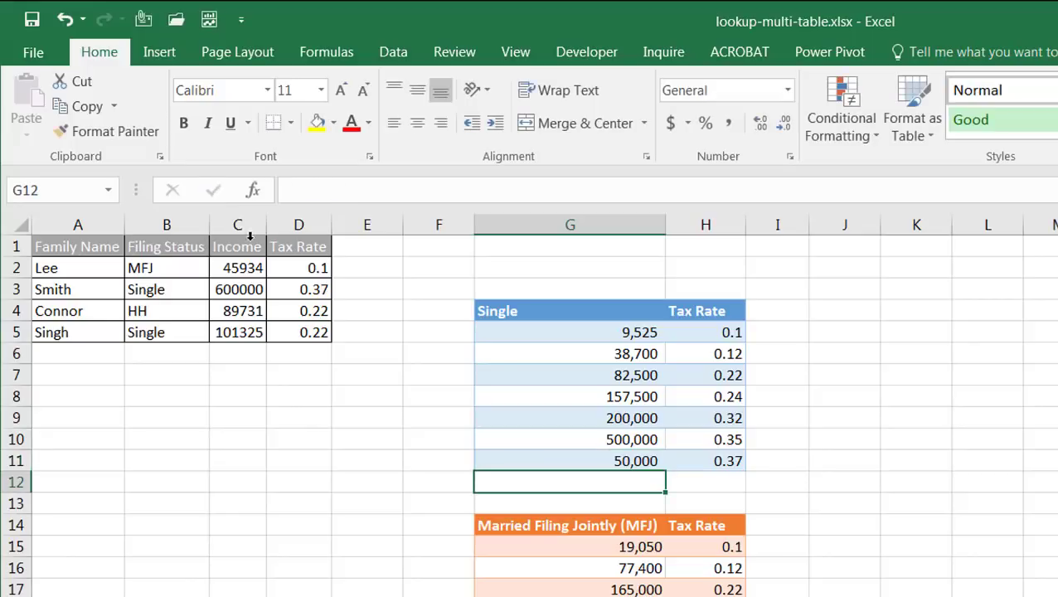
Step: Correct G11 to 500000.01 and verify the boundary alongside its 0.37 rate in H11
{"action": "left_click", "coordinate": [624, 457]}
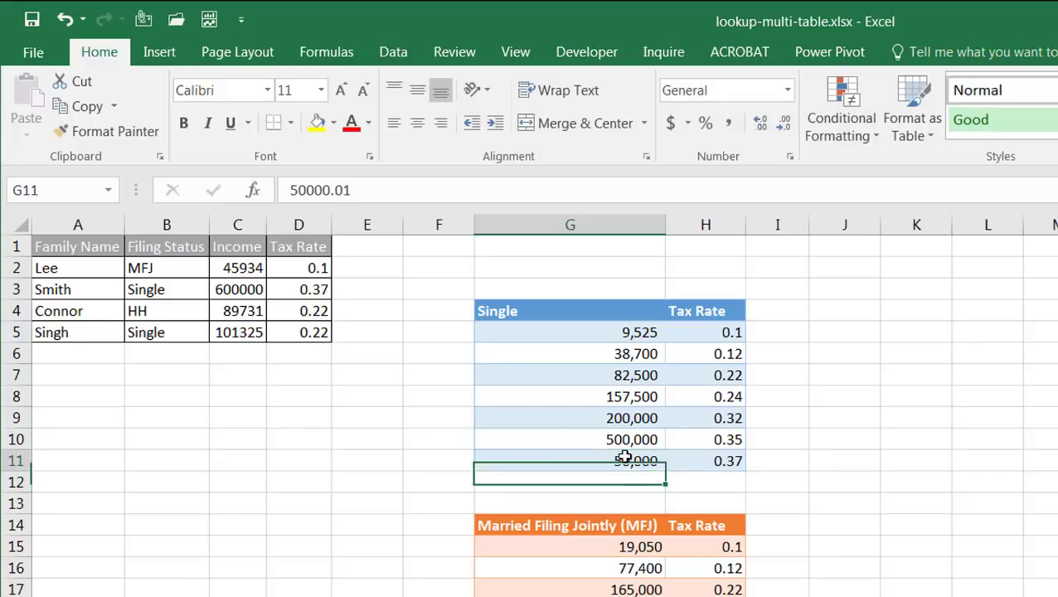
{"action": "left_click", "coordinate": [324, 190]}
{"action": "type", "text": "0"}
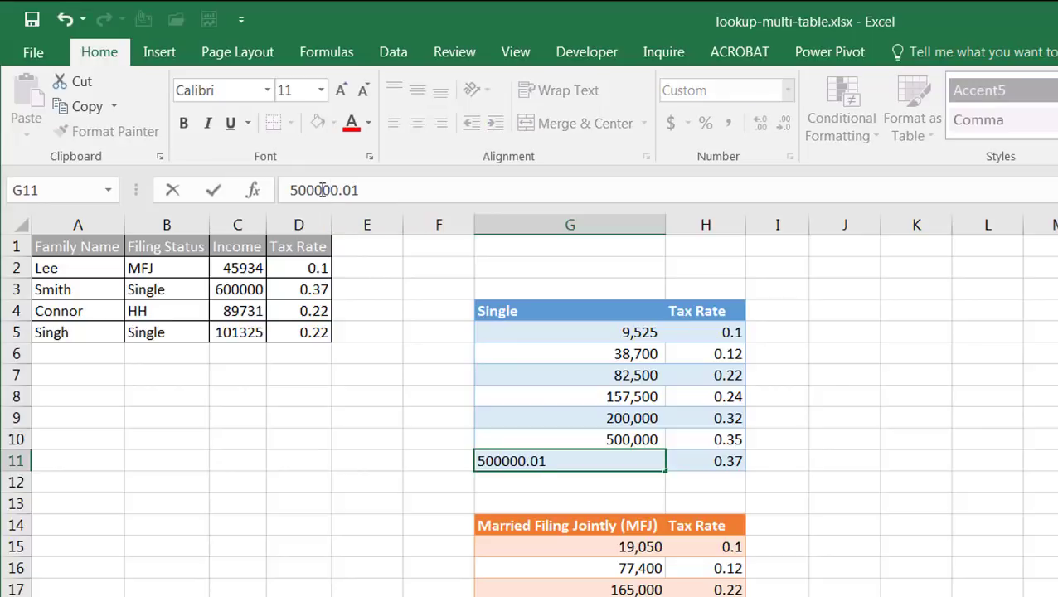
{"action": "key", "text": "Return"}
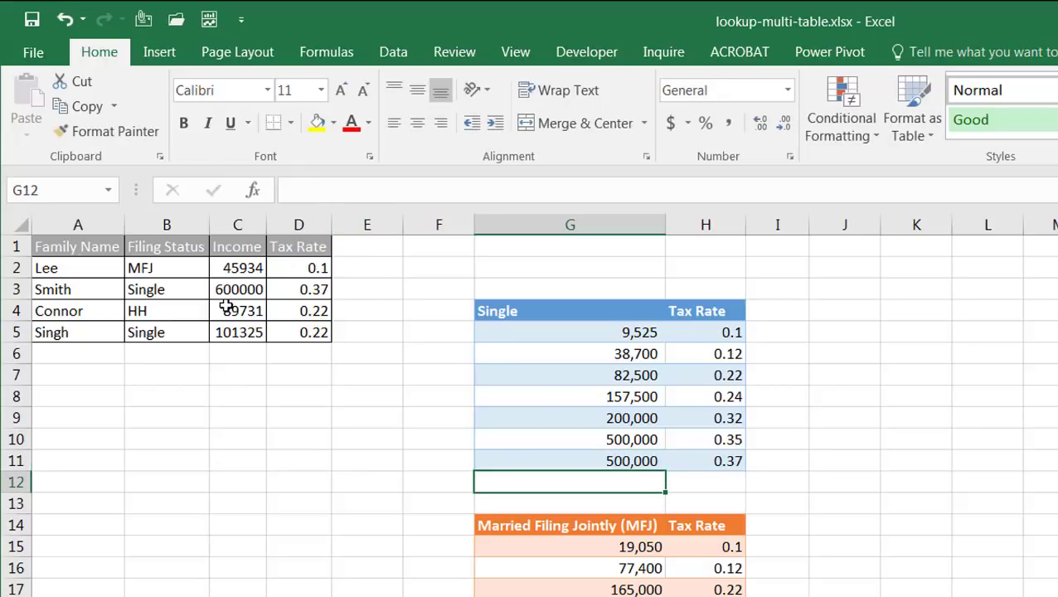
{"action": "left_click", "coordinate": [612, 460]}
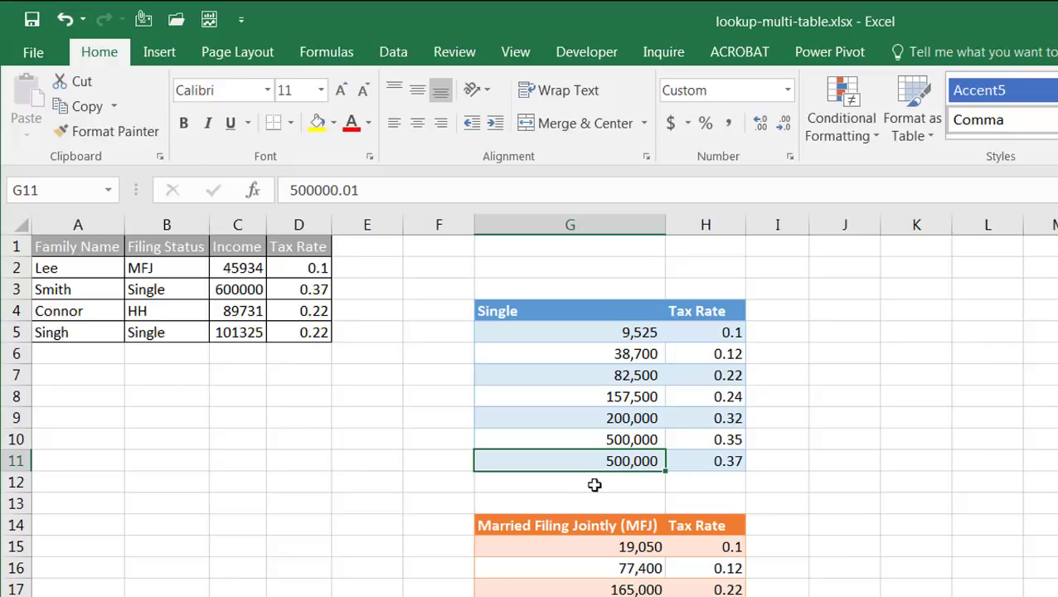
{"action": "left_click", "coordinate": [689, 461]}
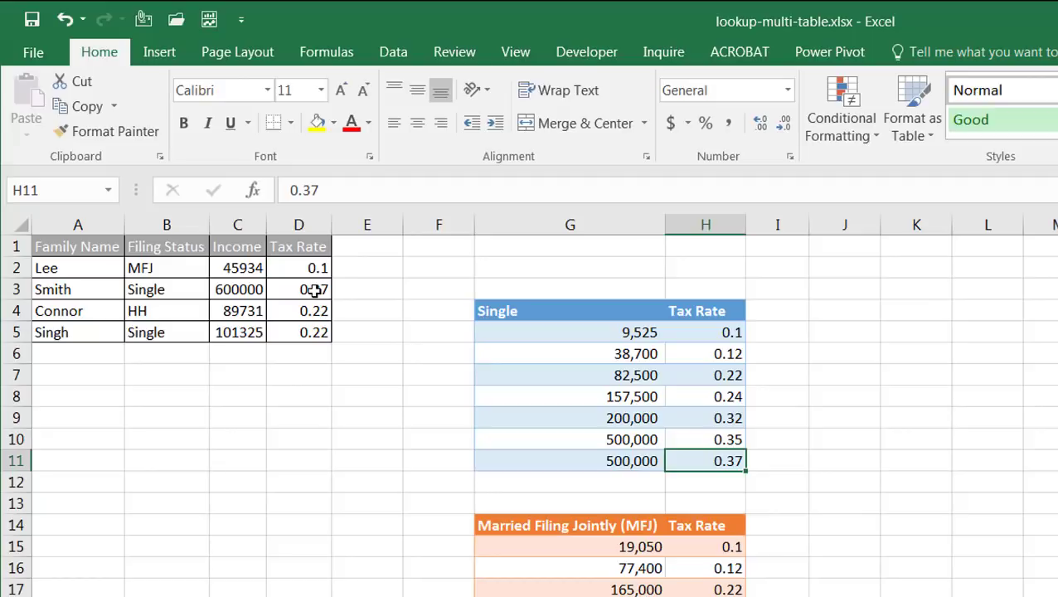
Step: Change C3's income from 600000 to 500000
{"action": "left_click", "coordinate": [243, 289]}
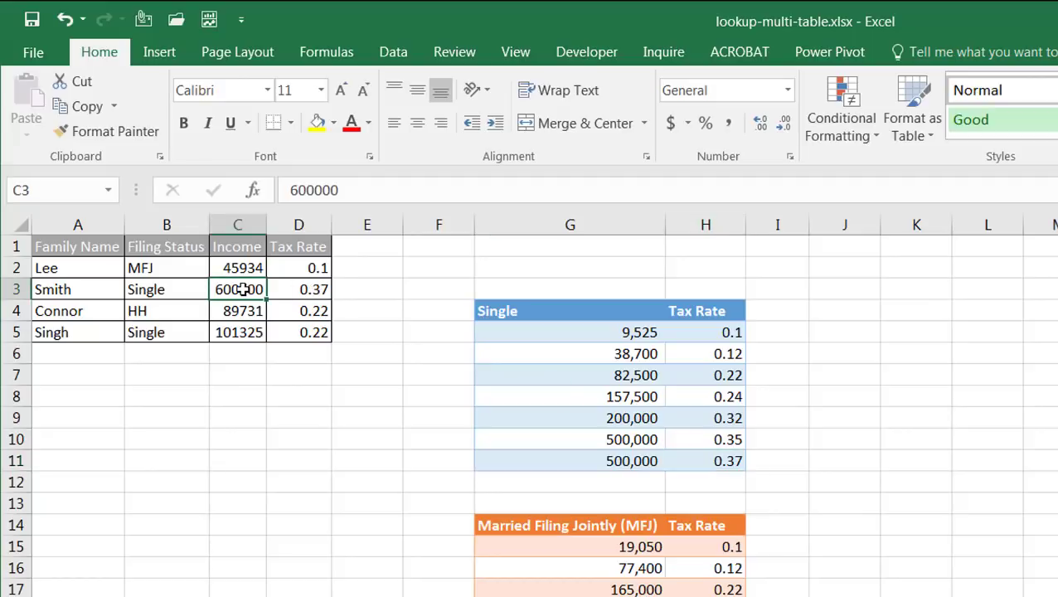
{"action": "left_click", "coordinate": [297, 190]}
{"action": "key", "text": "BackSpace"}
{"action": "type", "text": "5"}
{"action": "key", "text": "Return"}
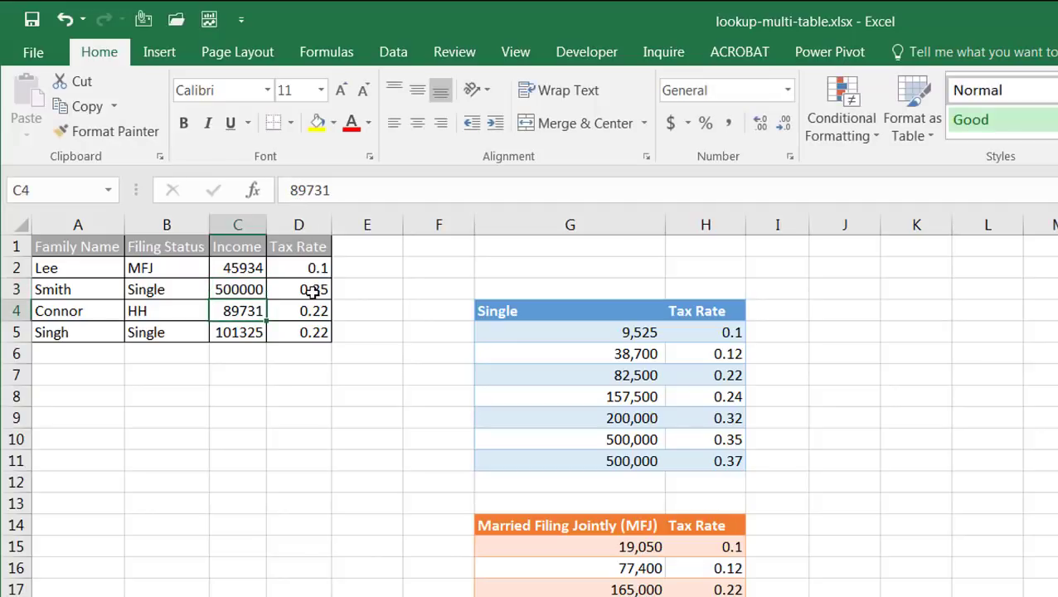
Step: Check the 0.35 rate in H10 and the 500000.01 and 500,000 boundaries in G11 and G10
{"action": "left_click", "coordinate": [710, 445]}
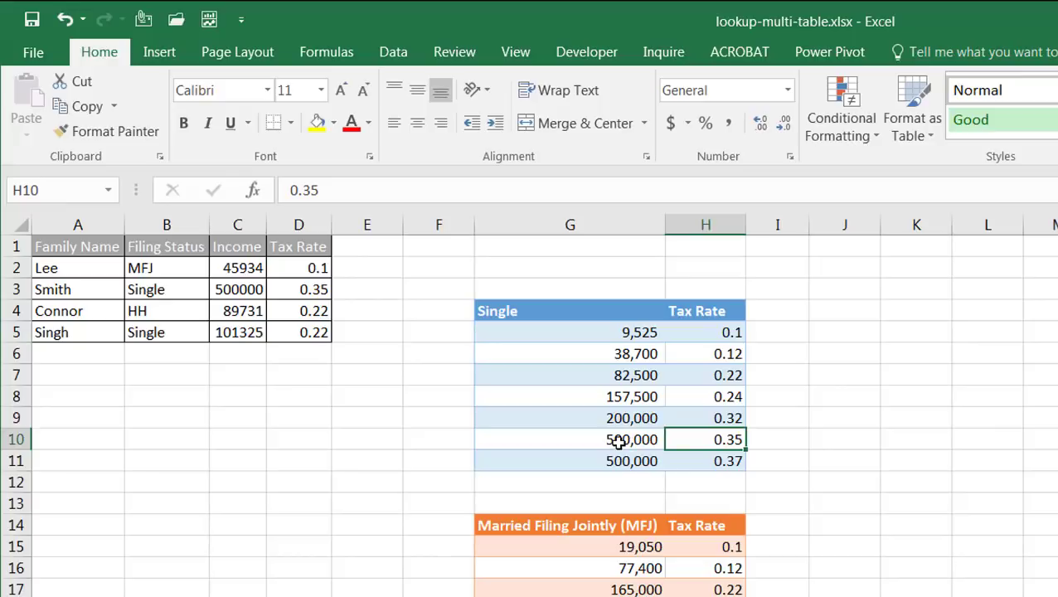
{"action": "left_click", "coordinate": [595, 460]}
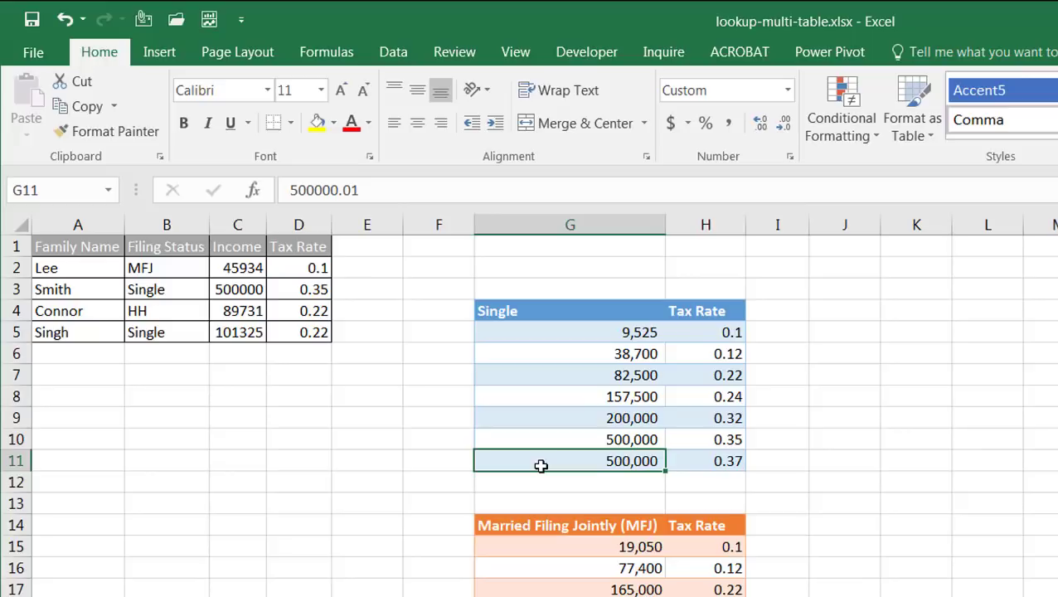
{"action": "left_click", "coordinate": [628, 443]}
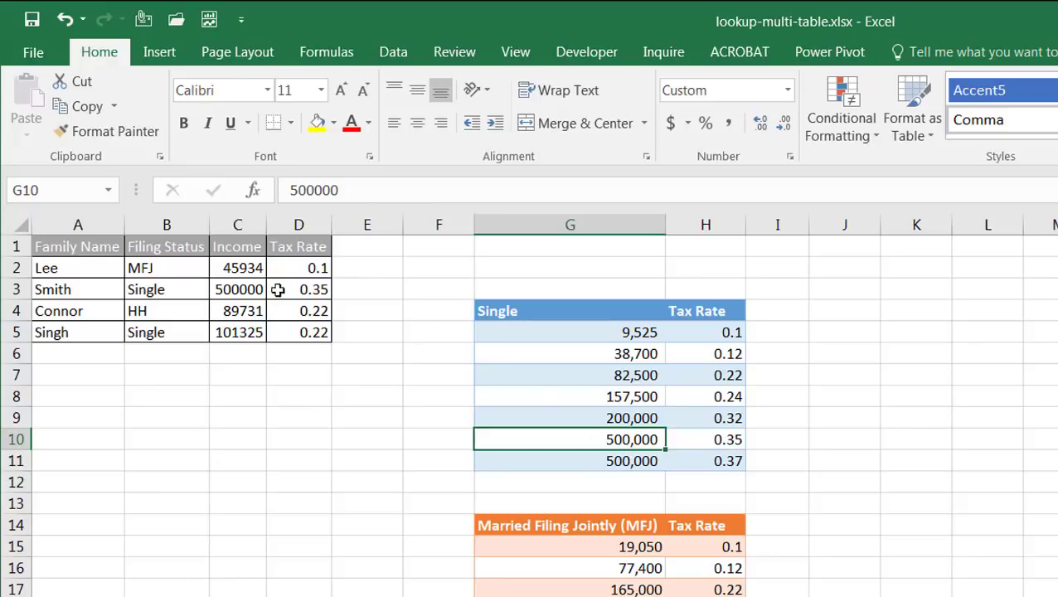
Step: Replace the 500000 boundary in G10 with 499999.9999
{"action": "key", "text": "F2"}
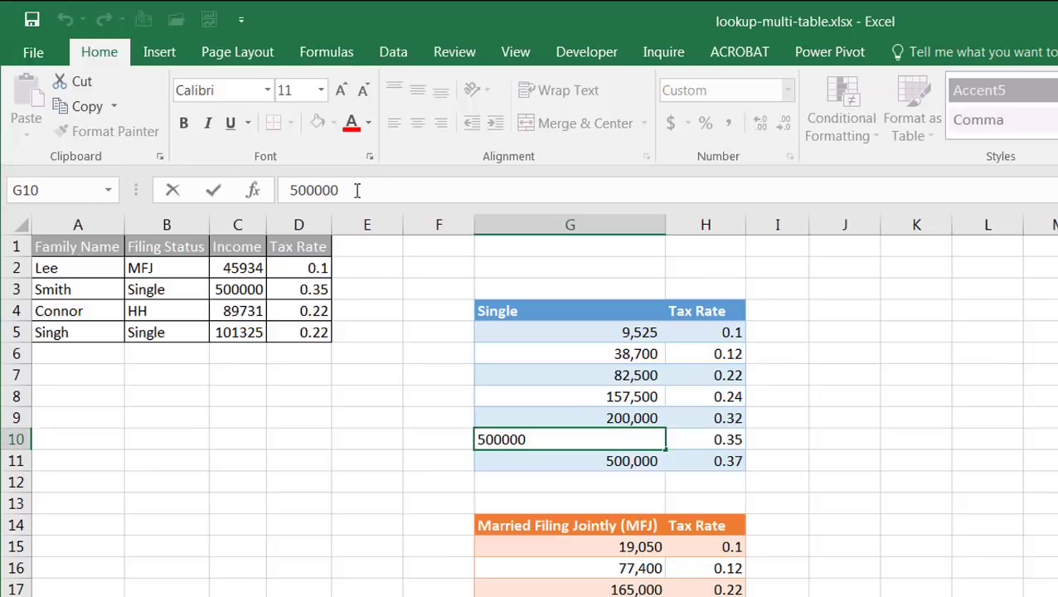
{"action": "left_click_drag", "start_coordinate": [356, 190], "coordinate": [220, 173]}
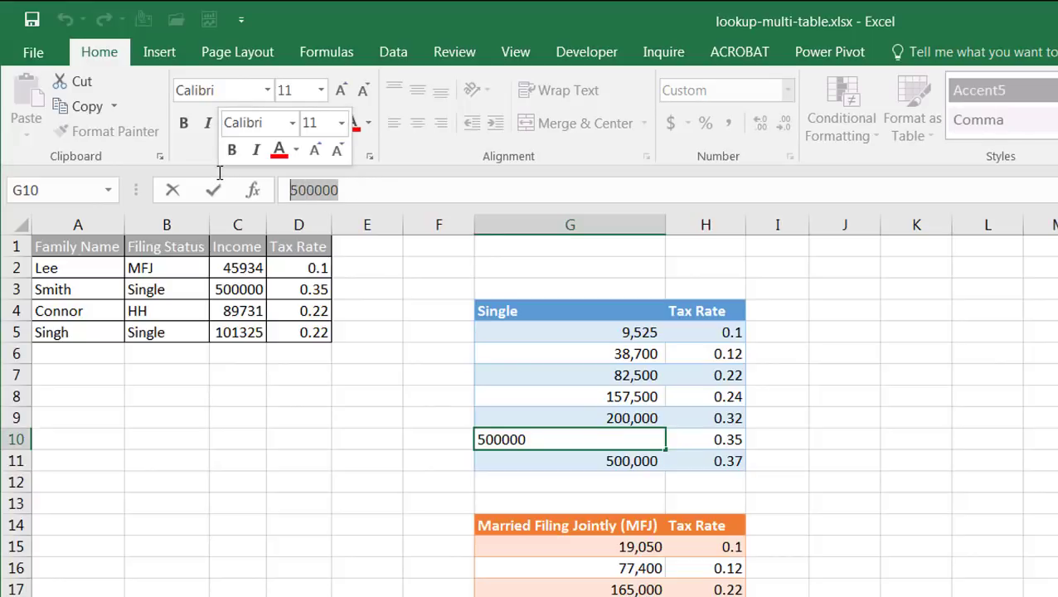
{"action": "type", "text": "499"}
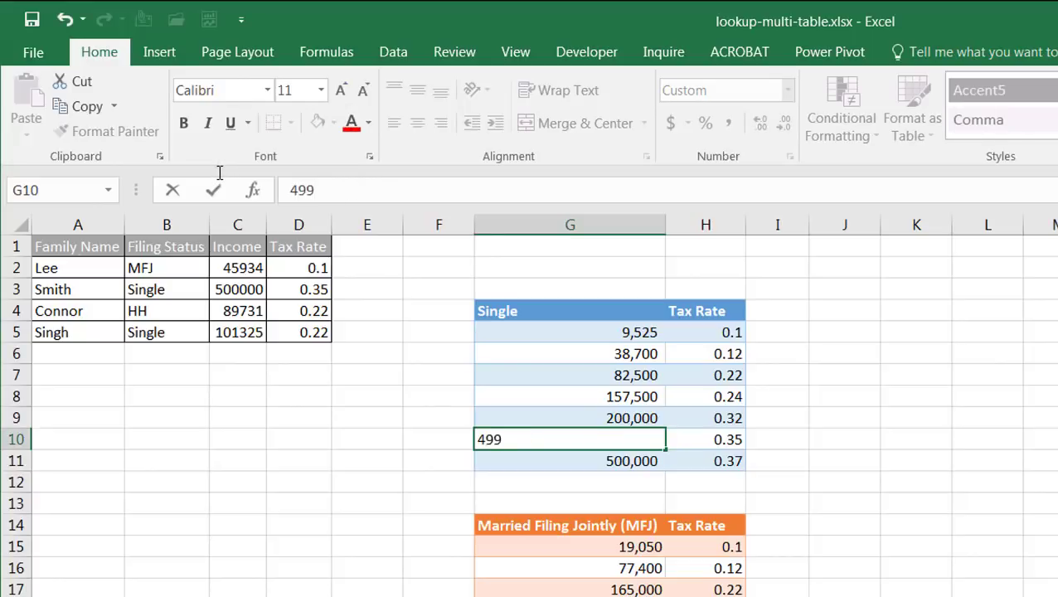
{"action": "type", "text": "999."}
{"action": "type", "text": "9999"}
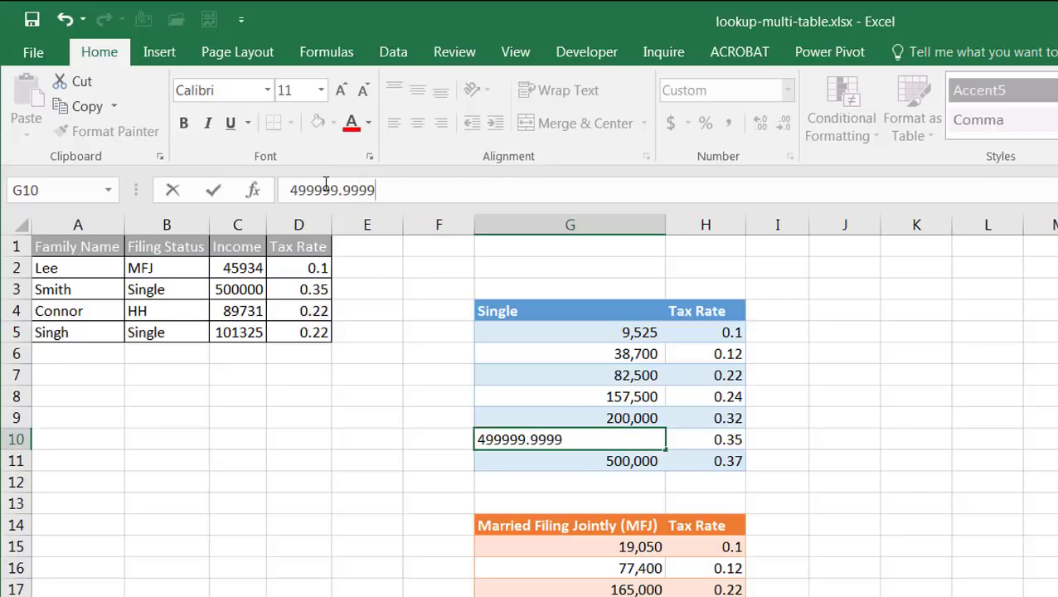
{"action": "key", "text": "Return"}
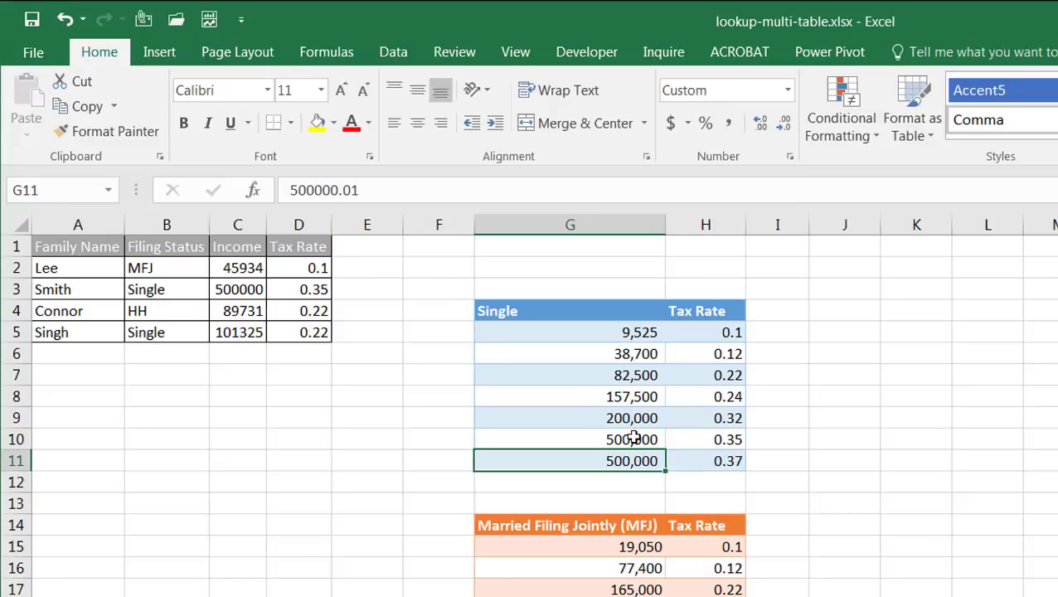
Step: Compare G10, Smith's 500000 income in C3, and the 500000.01 boundary in G11
{"action": "left_click", "coordinate": [634, 438]}
{"action": "left_click", "coordinate": [225, 288]}
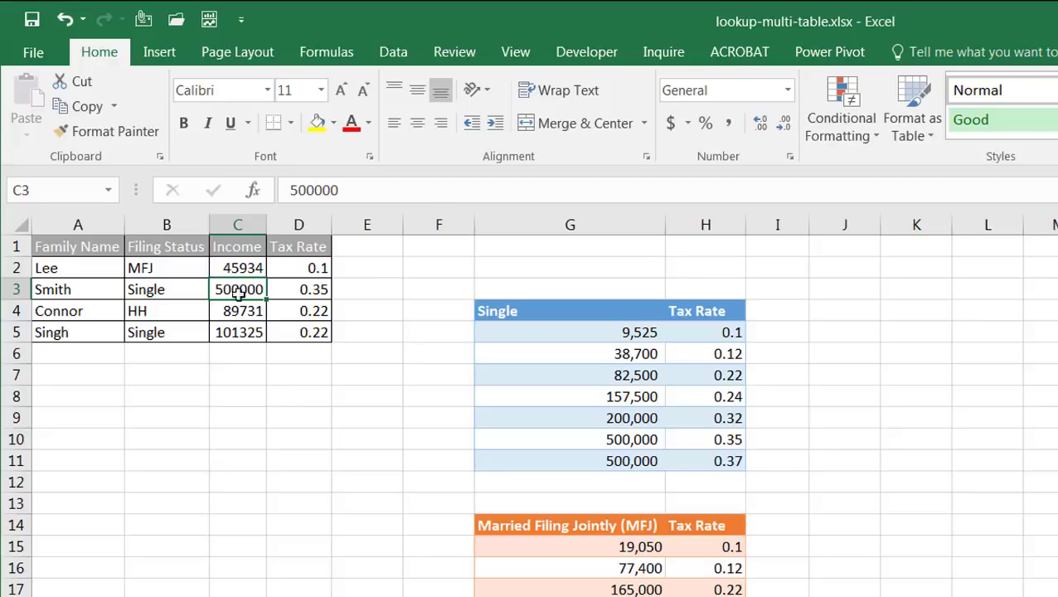
{"action": "left_click", "coordinate": [620, 442]}
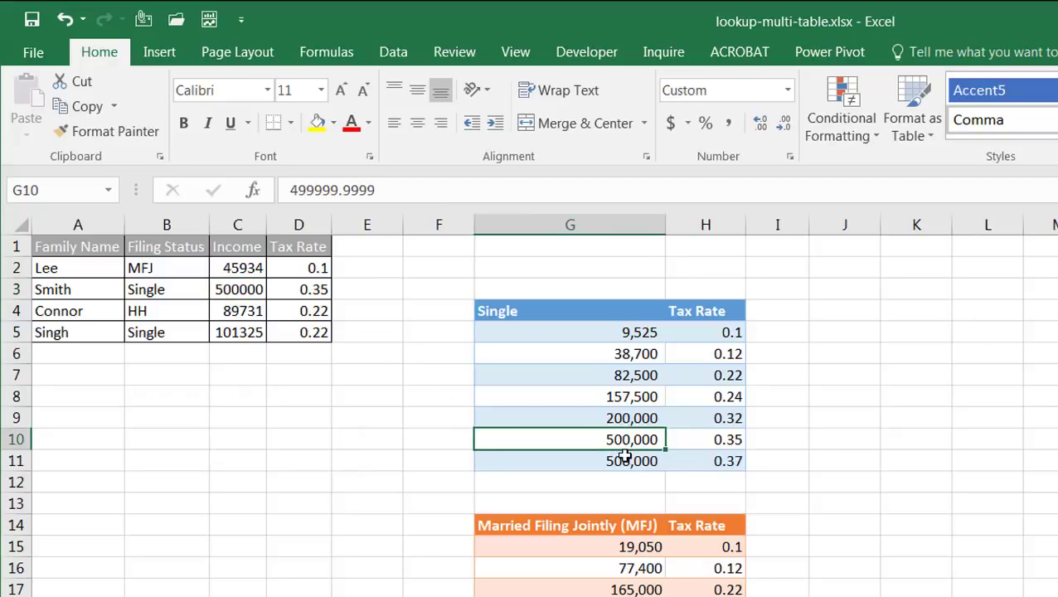
{"action": "left_click", "coordinate": [620, 463]}
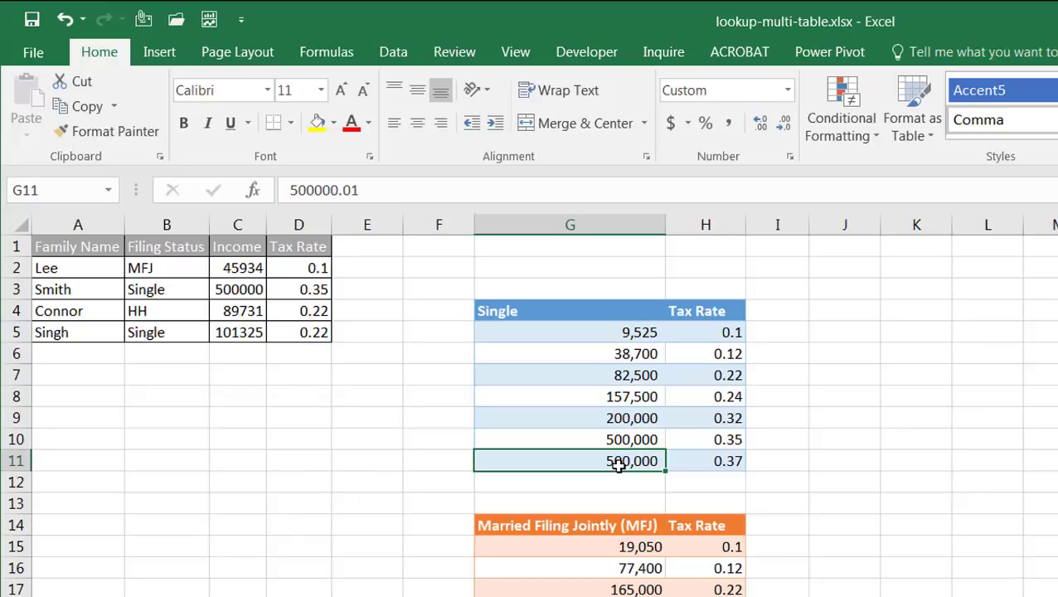
{"action": "left_click", "coordinate": [374, 190]}
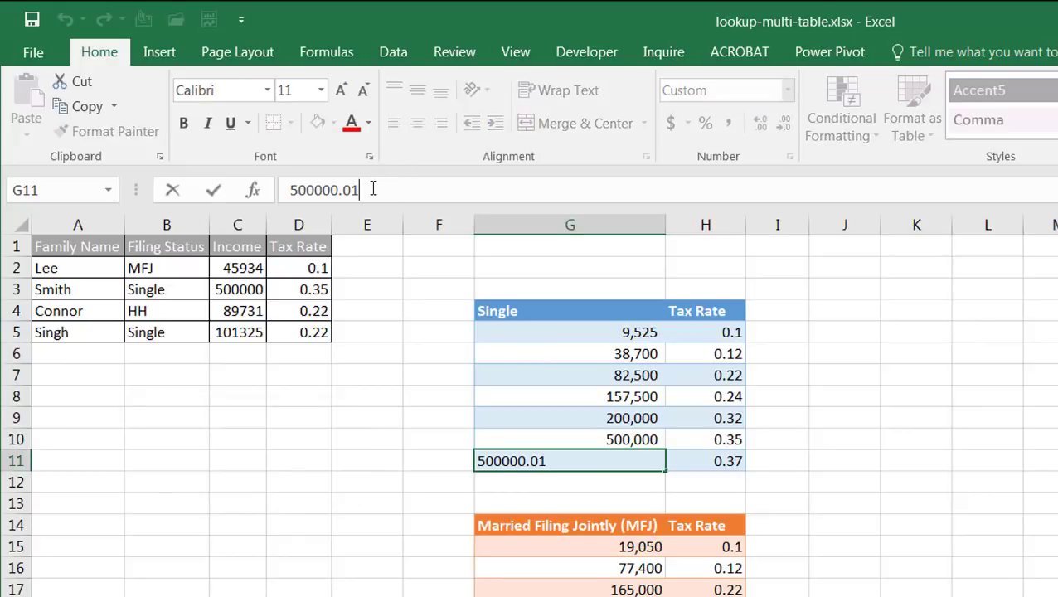
{"action": "key", "text": "BackSpace"}
{"action": "key", "text": "BackSpace"}
{"action": "key", "text": "Return"}
{"action": "key", "text": "ctrl+z"}
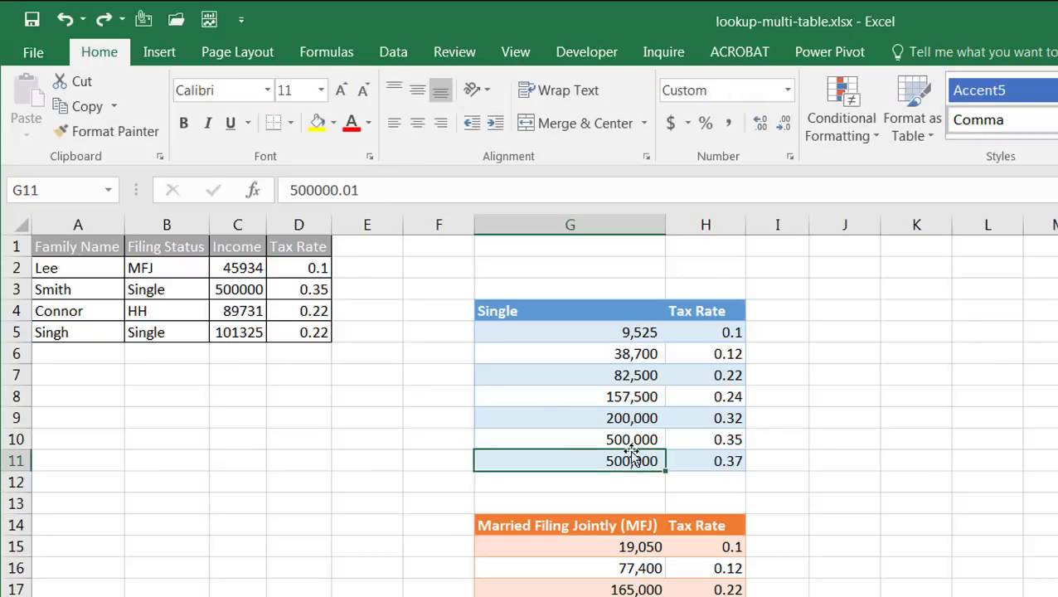
{"action": "left_click", "coordinate": [581, 440]}
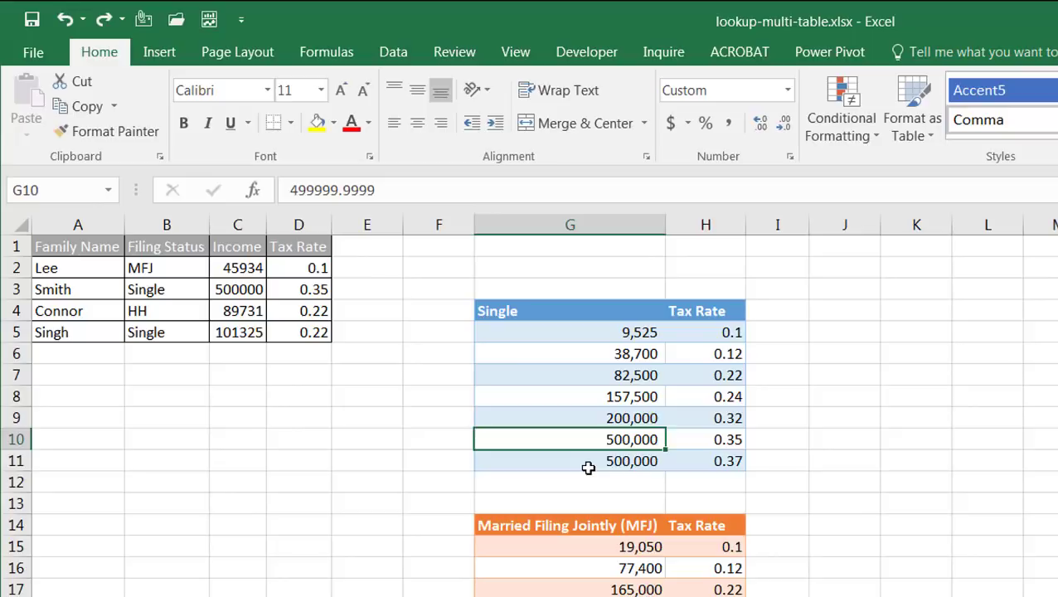
{"action": "left_click", "coordinate": [588, 466]}
{"action": "left_click", "coordinate": [581, 443]}
{"action": "left_click", "coordinate": [583, 466]}
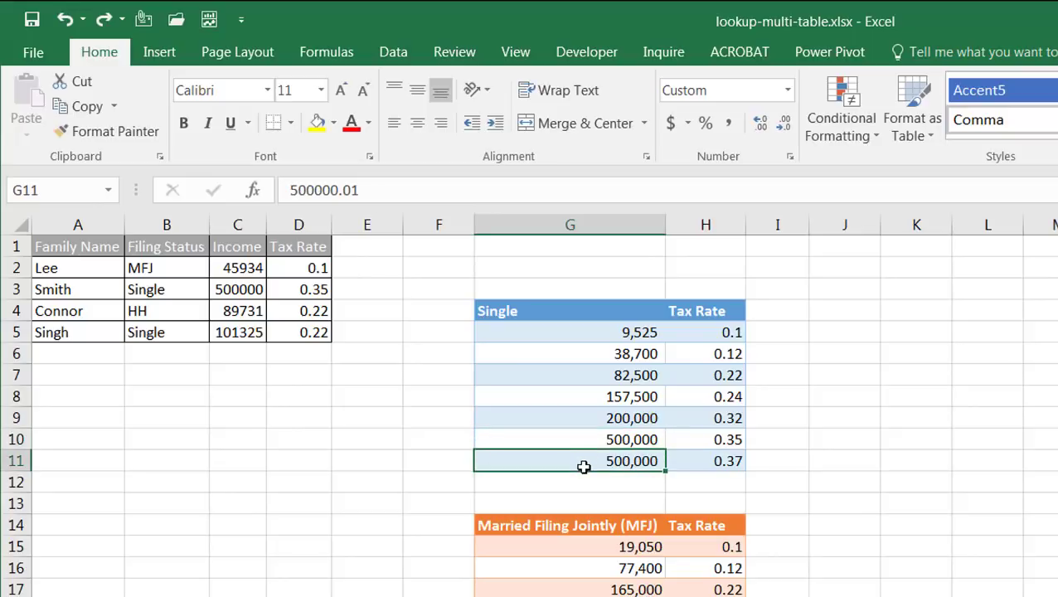
{"action": "left_click", "coordinate": [240, 289]}
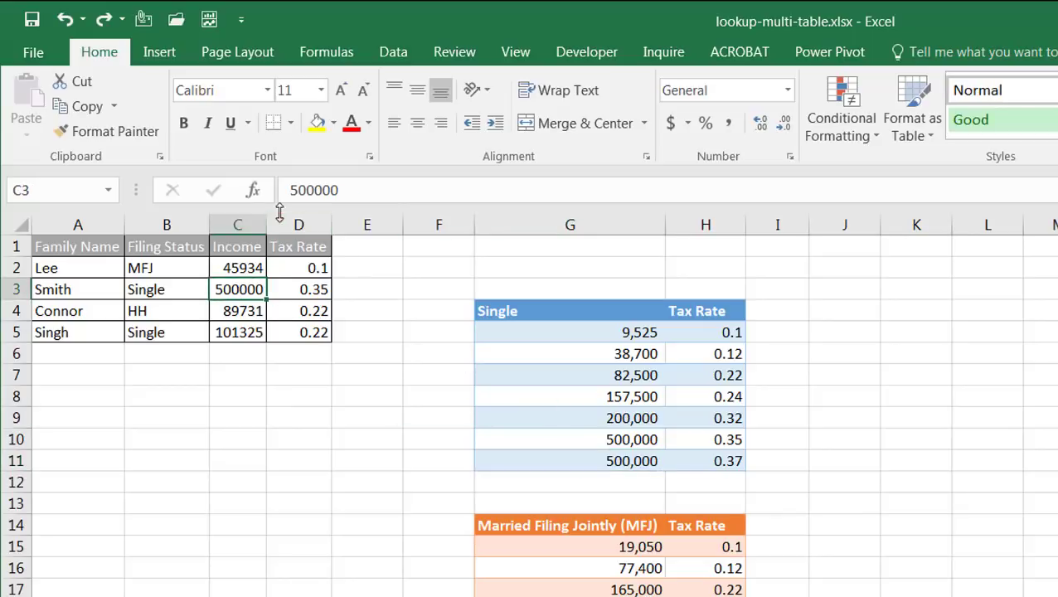
{"action": "left_click", "coordinate": [576, 460]}
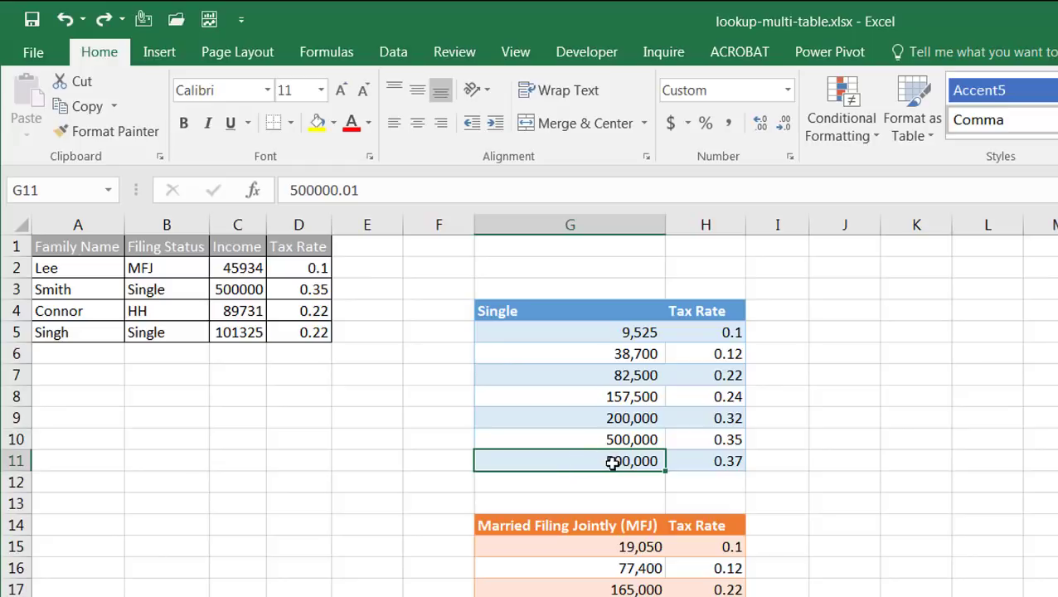
{"action": "left_click", "coordinate": [697, 462]}
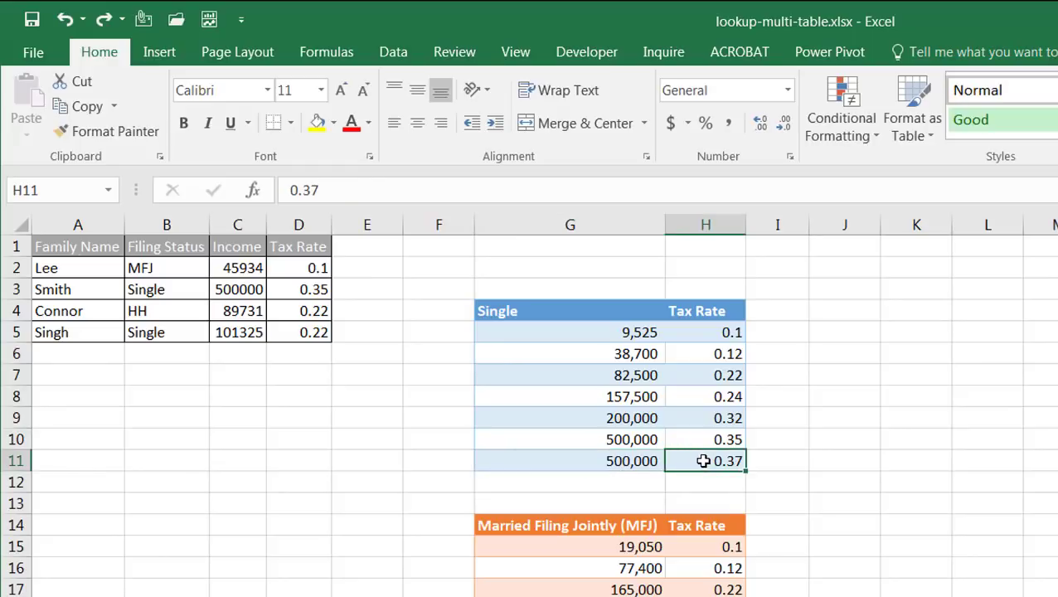
{"action": "left_click", "coordinate": [643, 443]}
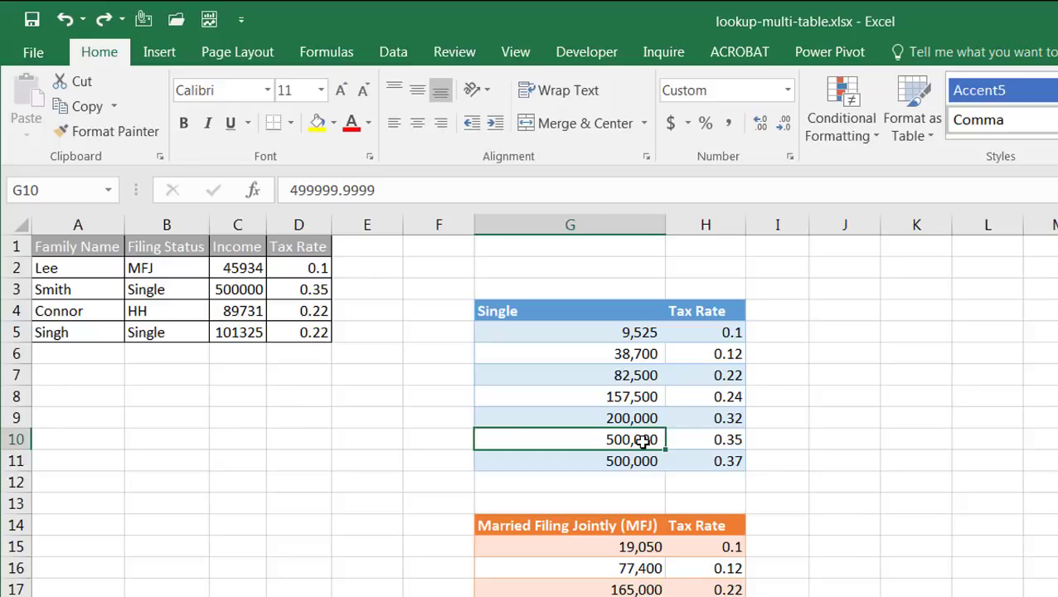
{"action": "left_click", "coordinate": [620, 461]}
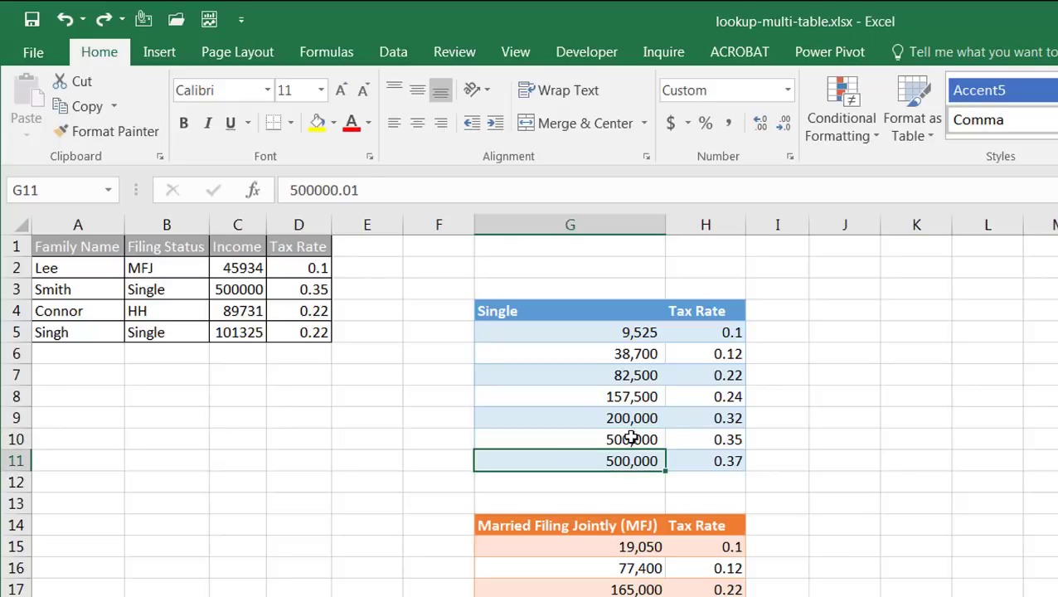
{"action": "left_click", "coordinate": [641, 441]}
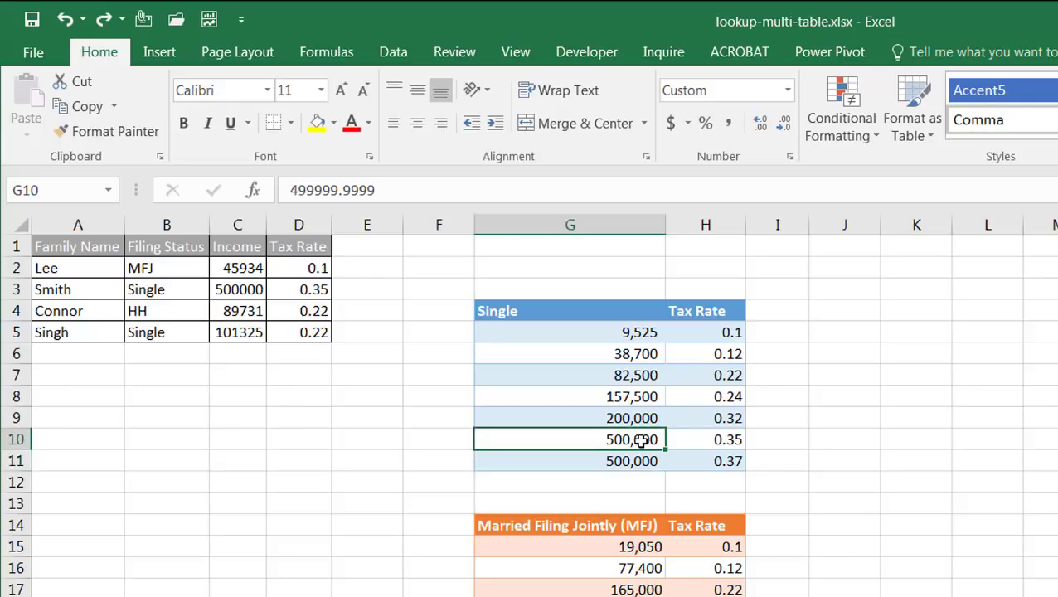
{"action": "left_click", "coordinate": [706, 438]}
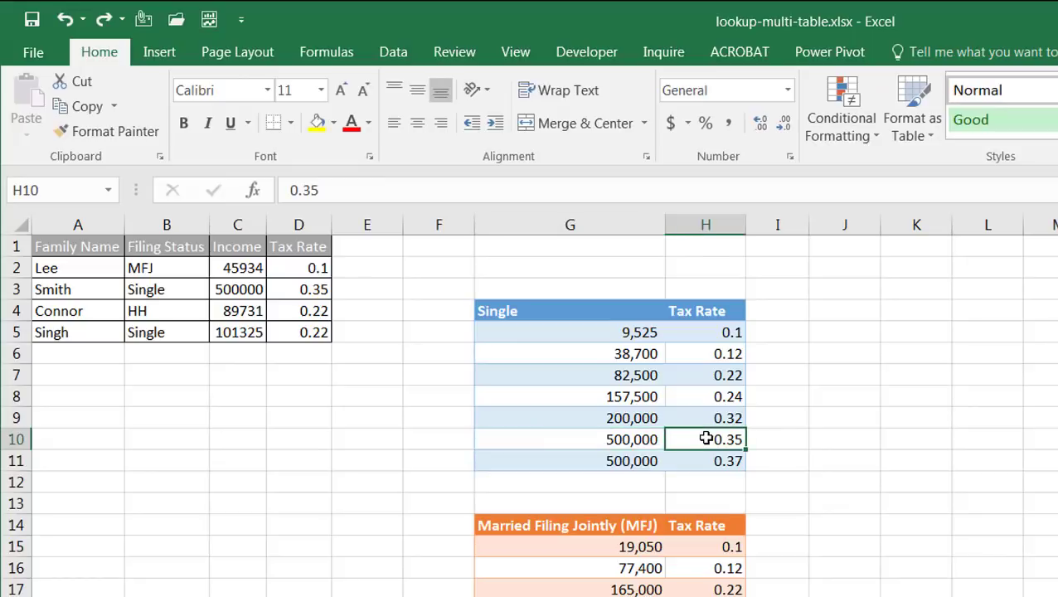
{"action": "left_click", "coordinate": [613, 445]}
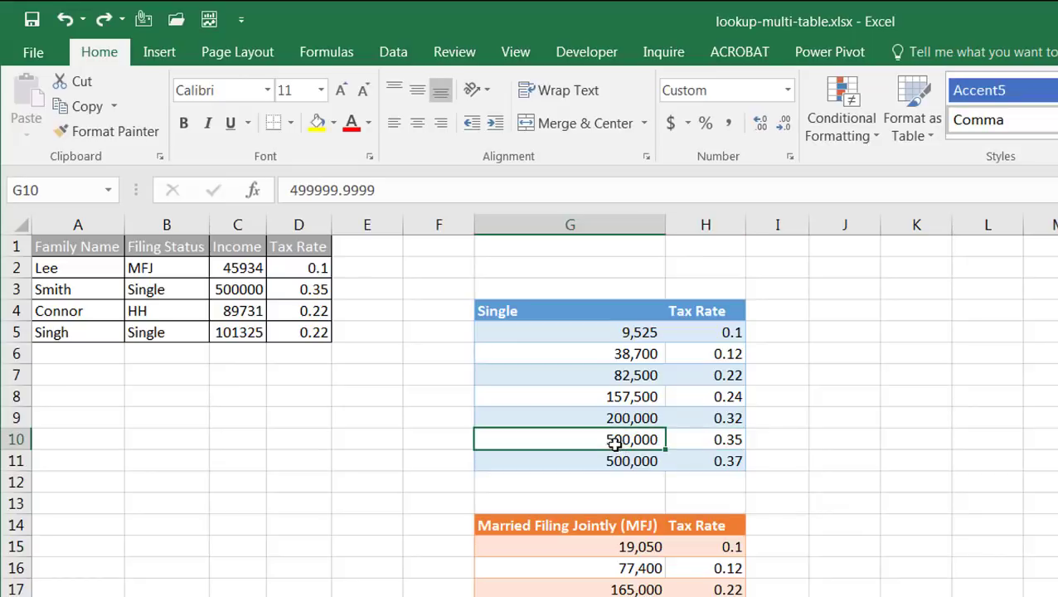
{"action": "left_click", "coordinate": [600, 457]}
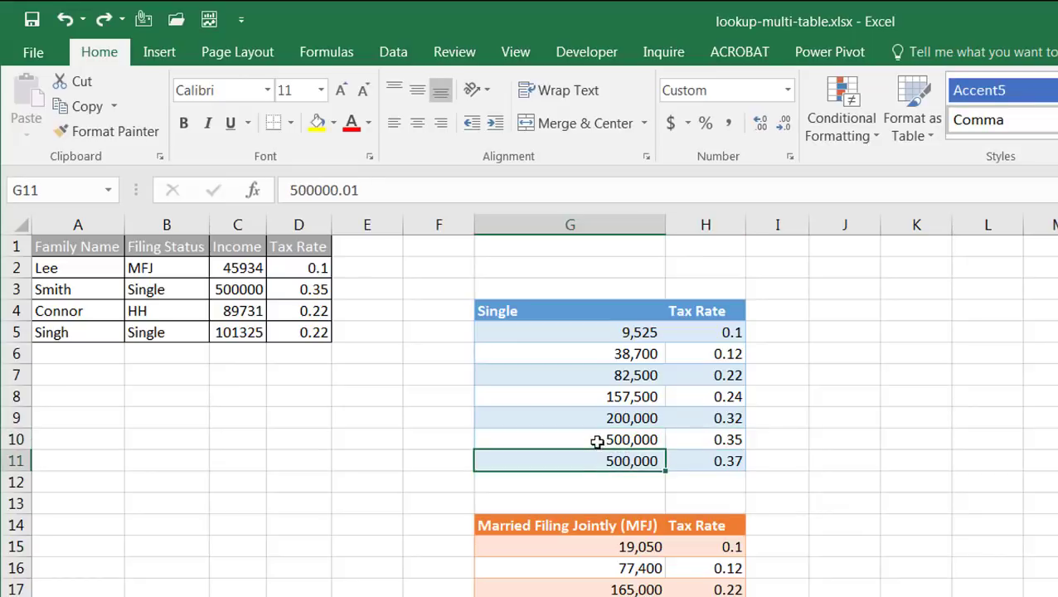
{"action": "left_click", "coordinate": [597, 442]}
{"action": "left_click", "coordinate": [588, 461]}
{"action": "left_click", "coordinate": [440, 497]}
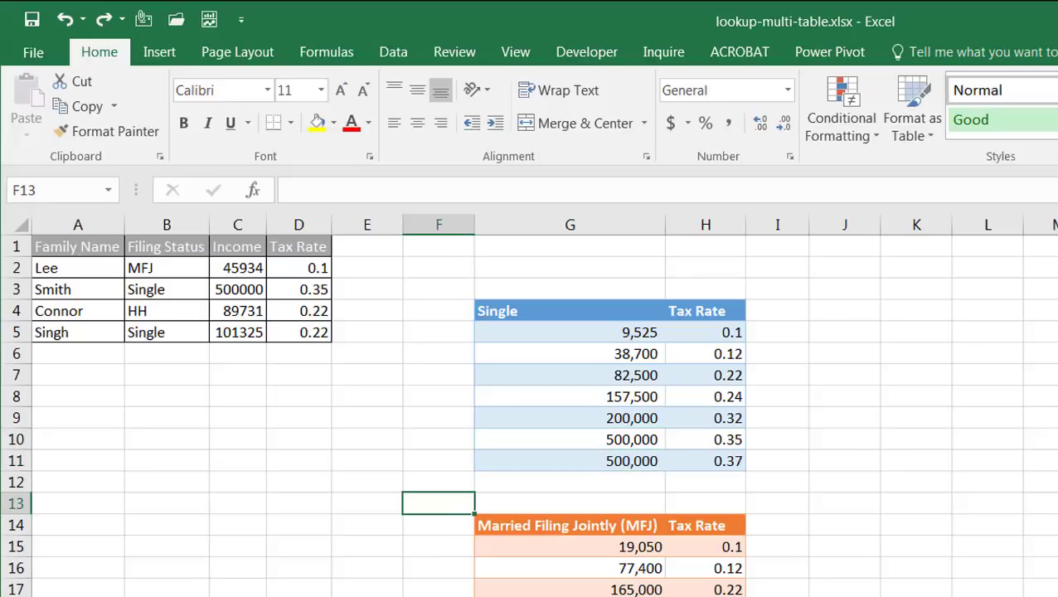